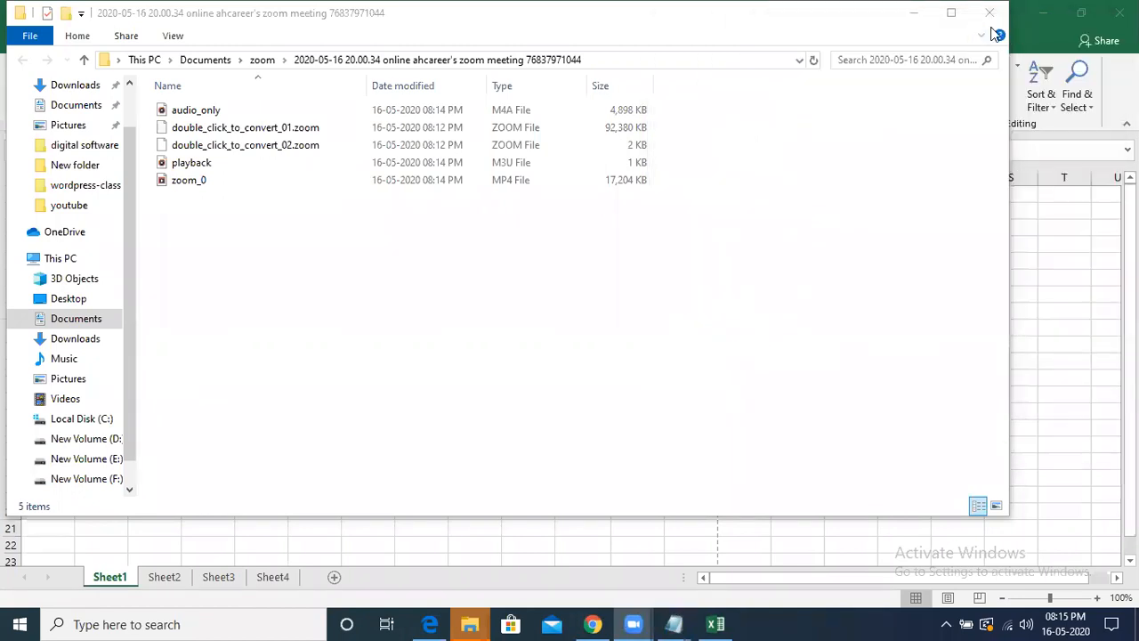
- Minimize the file browser window and set the Sub1 mark in cell G16 of Sheet1 to 123
{"action": "left_click", "coordinate": [914, 12]}
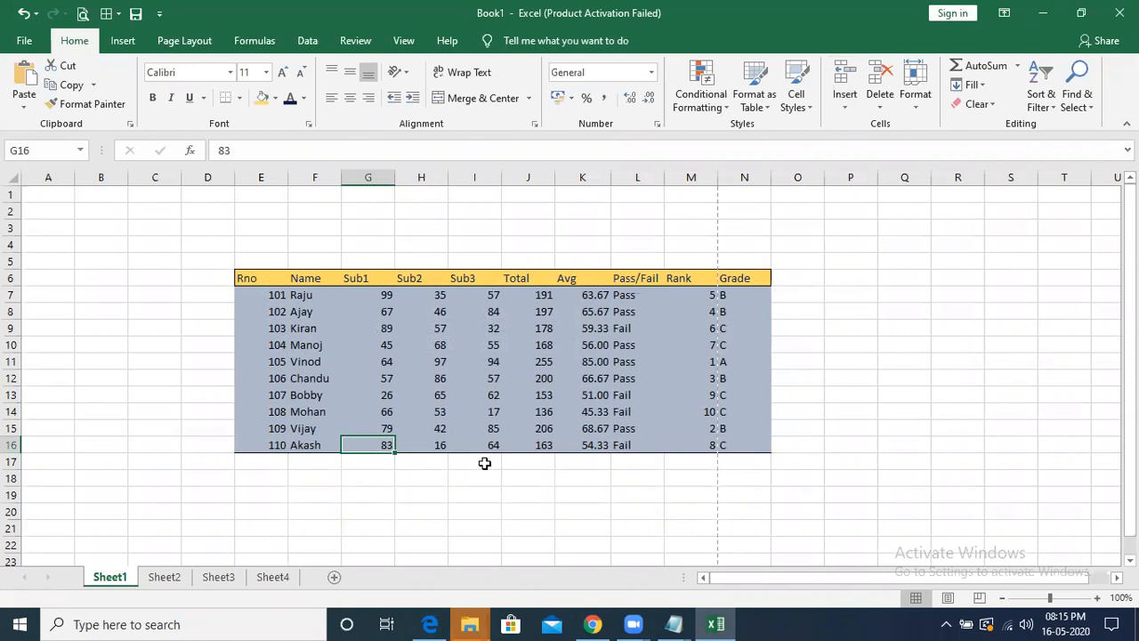
{"action": "left_click", "coordinate": [218, 579]}
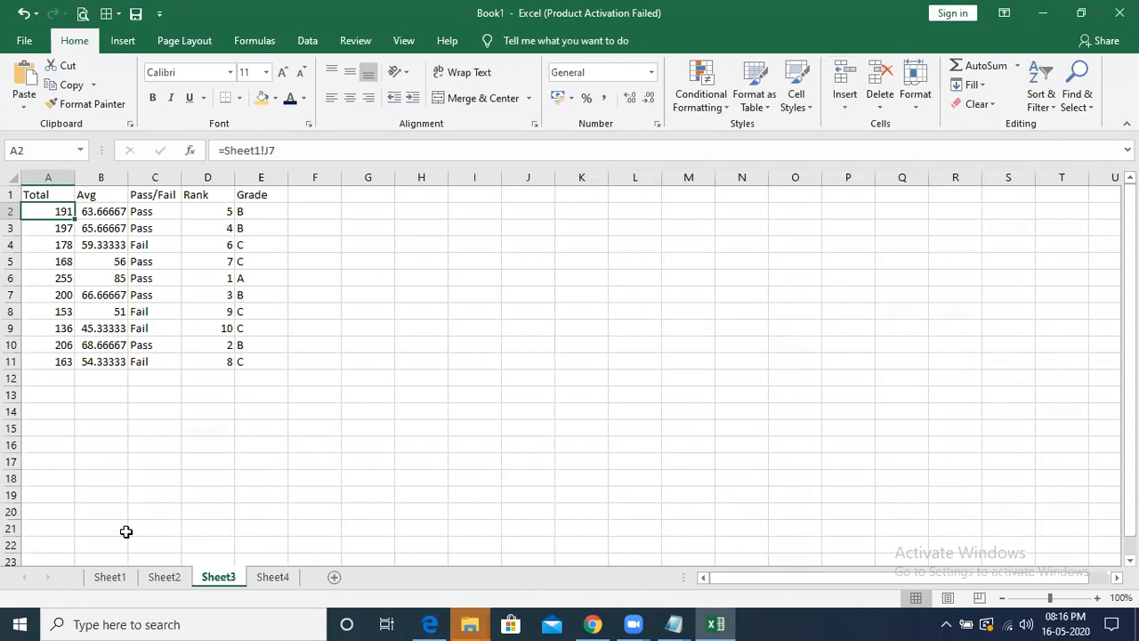
{"action": "left_click", "coordinate": [111, 578]}
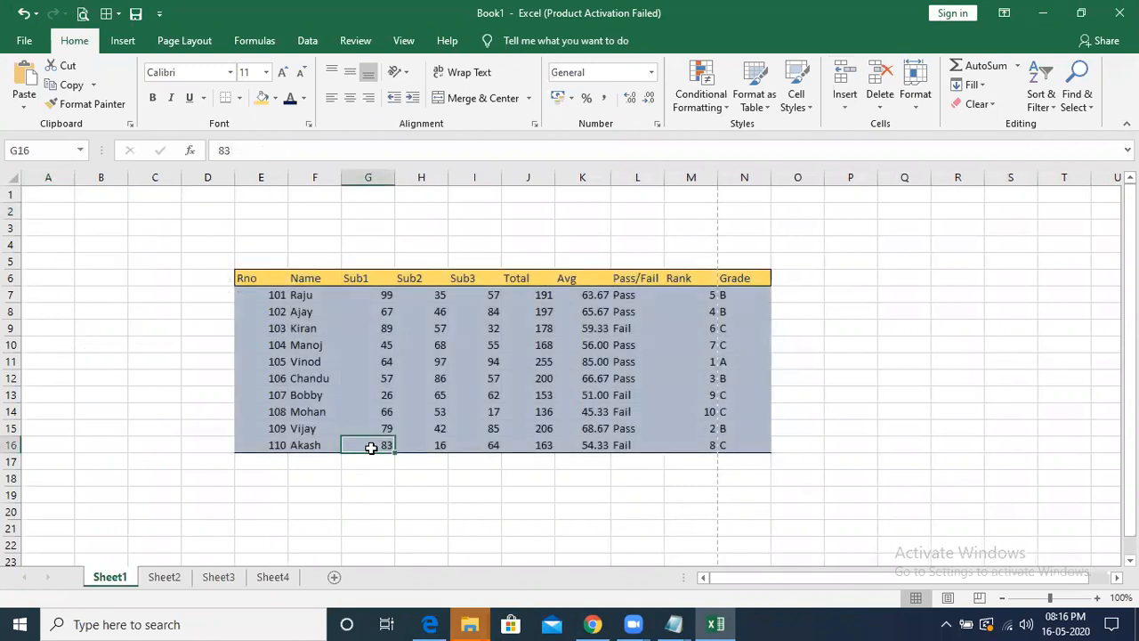
{"action": "type", "text": "12"}
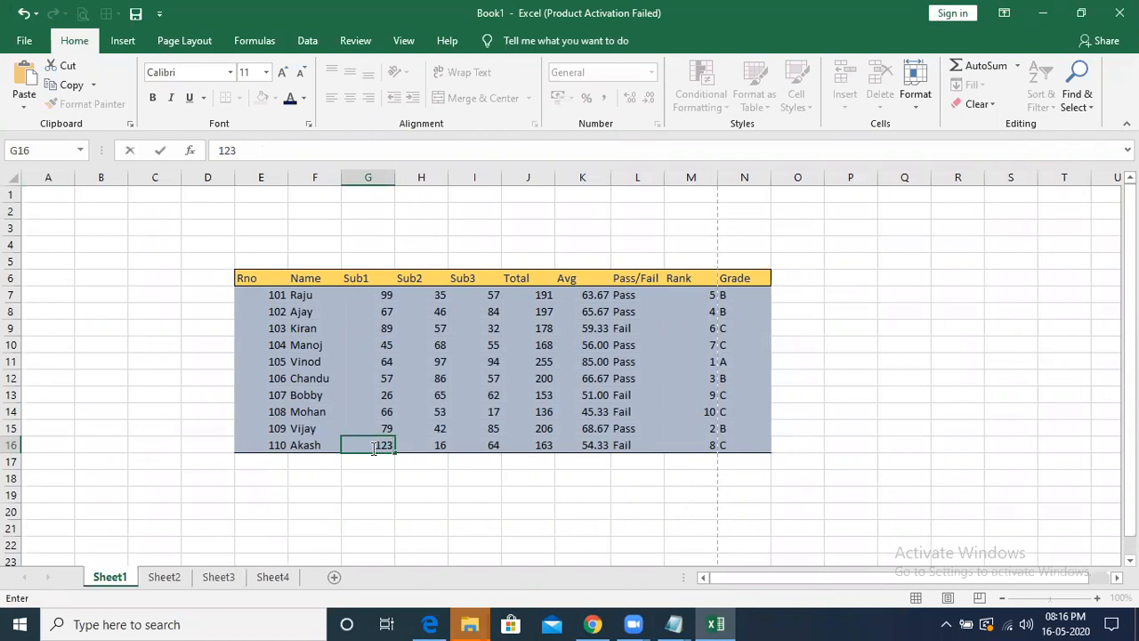
{"action": "key", "text": "Return"}
- Compare the calculated results on Sheet1 with the copied results on Sheet2 and Sheet3
{"action": "left_click", "coordinate": [176, 580]}
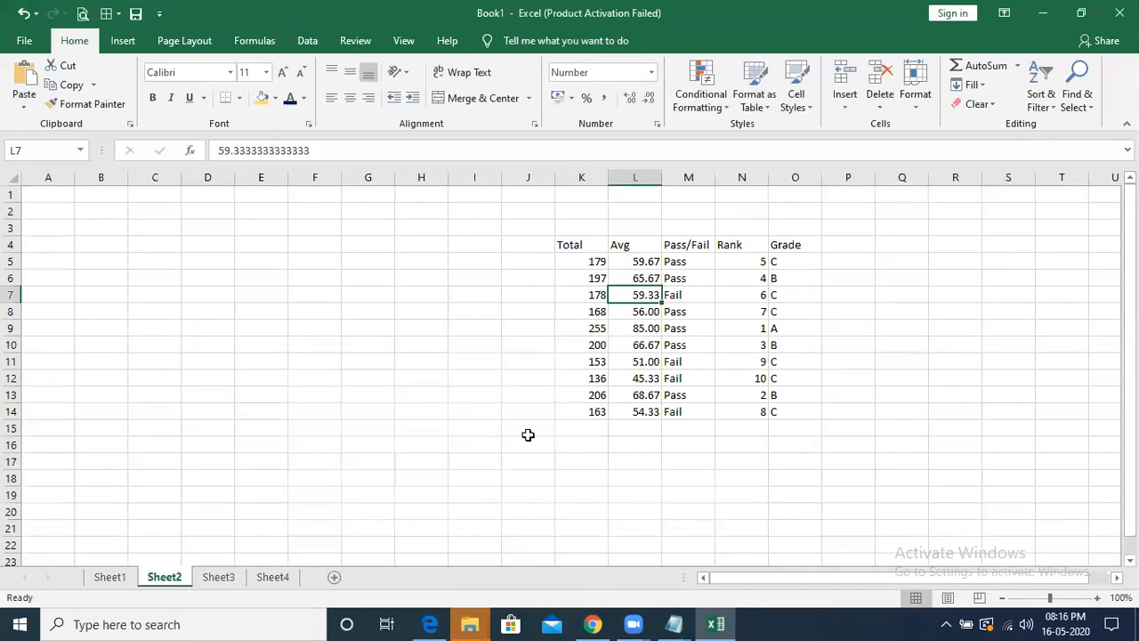
{"action": "left_click", "coordinate": [118, 578]}
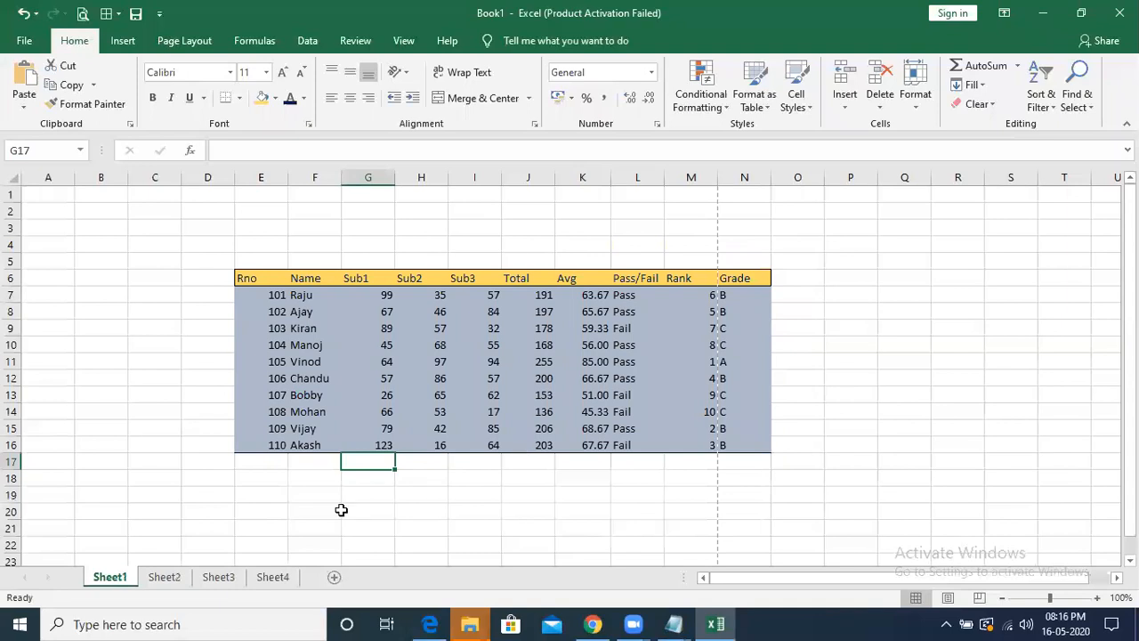
{"action": "left_click", "coordinate": [178, 579]}
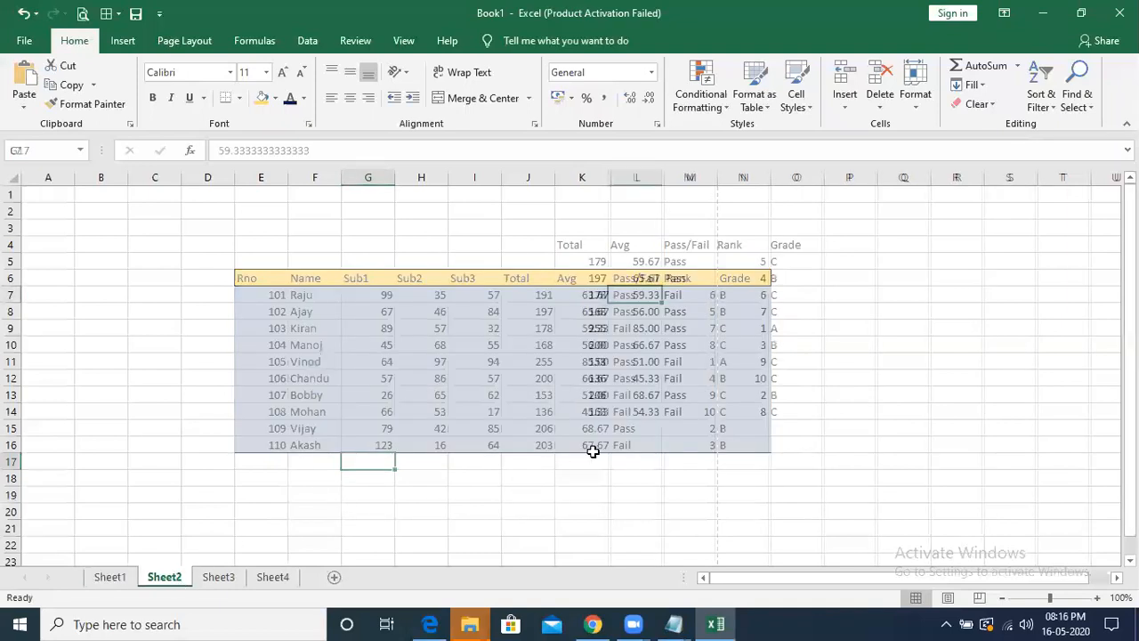
{"action": "left_click", "coordinate": [222, 578]}
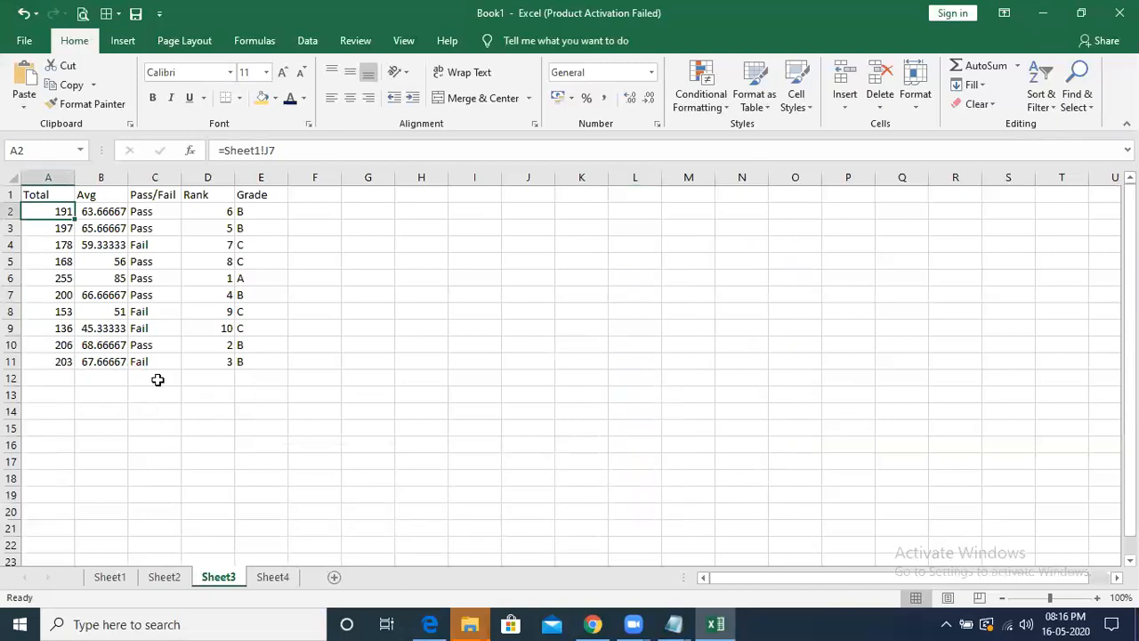
{"action": "left_click", "coordinate": [109, 579]}
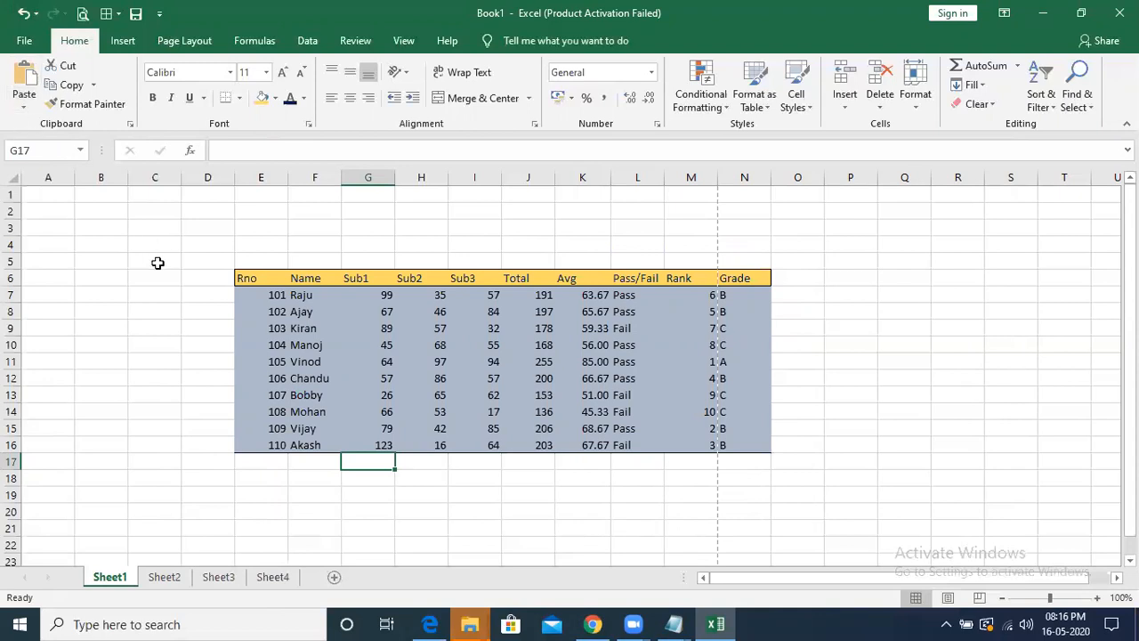
{"action": "left_click", "coordinate": [168, 298]}
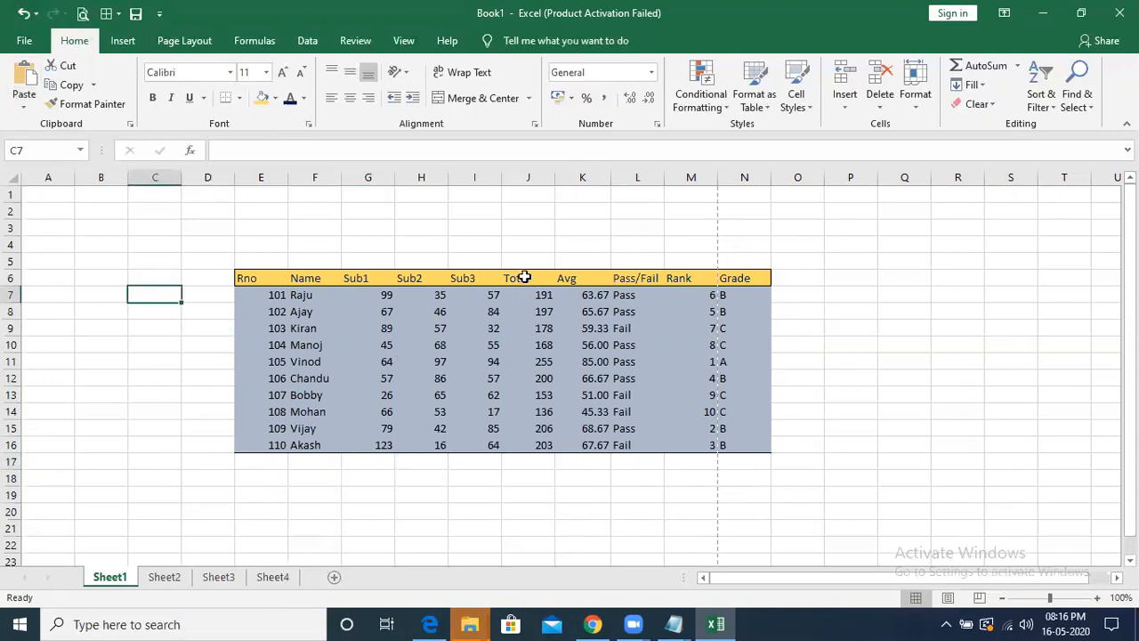
{"action": "left_click_drag", "start_coordinate": [525, 278], "coordinate": [673, 427]}
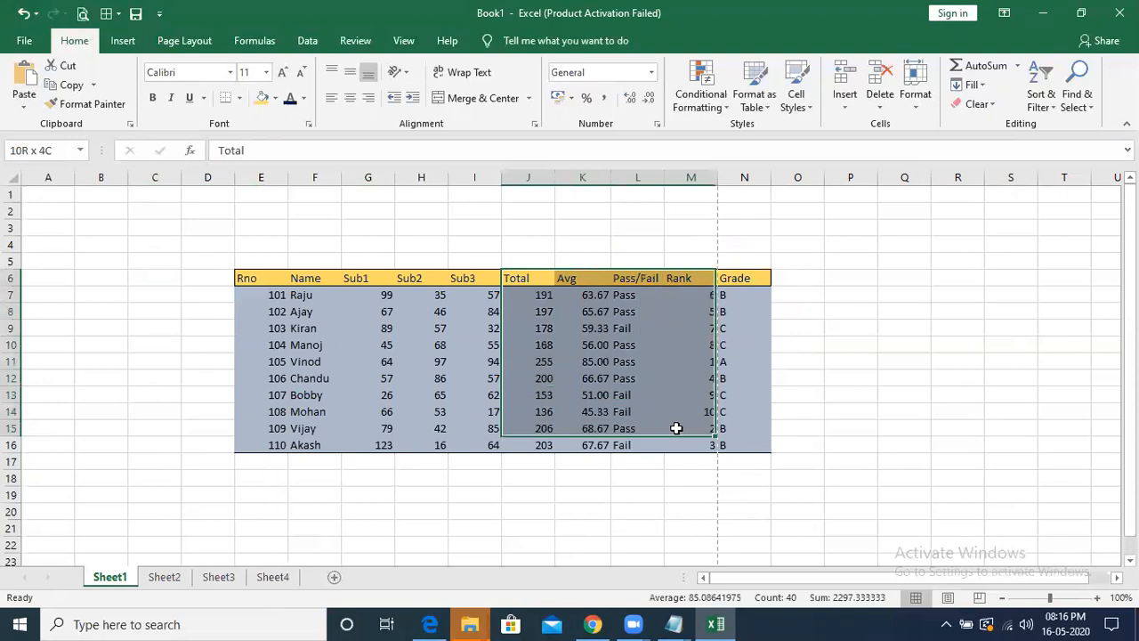
{"action": "left_click", "coordinate": [665, 479]}
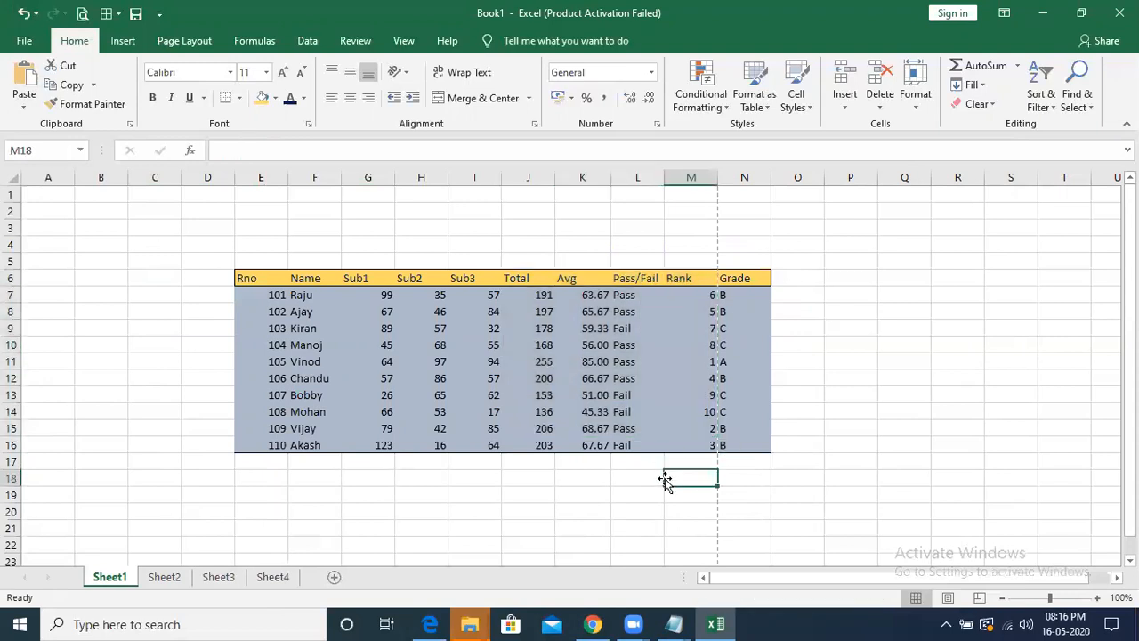
- Examine the link formulas behind the Avg and Pass/Fail cells on Sheet3
{"action": "left_click", "coordinate": [218, 576]}
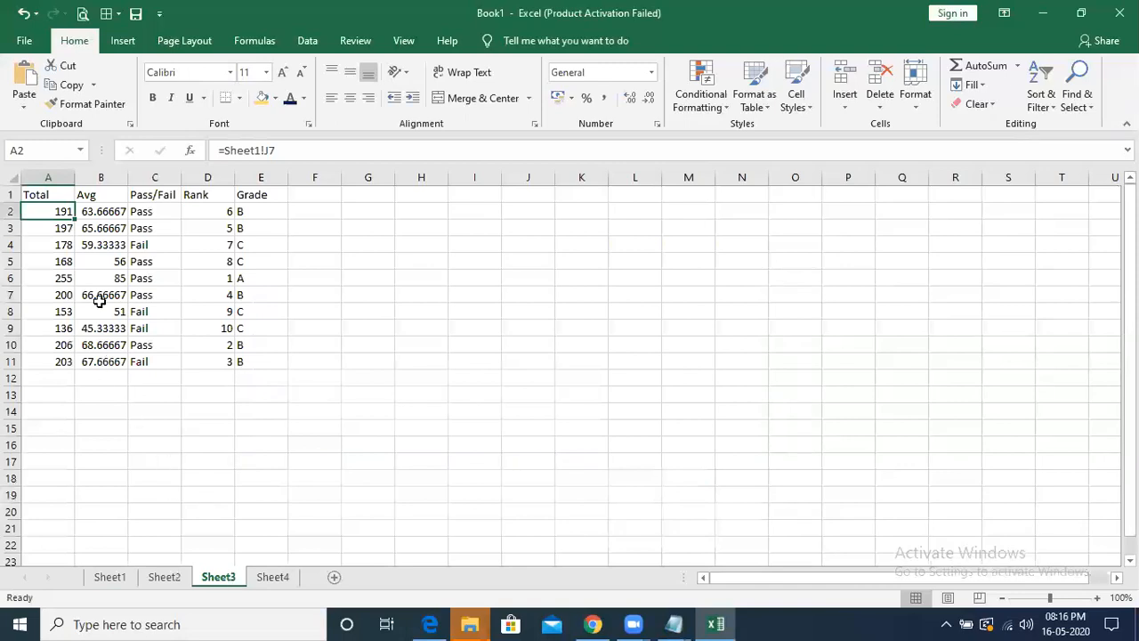
{"action": "left_click", "coordinate": [119, 244]}
{"action": "left_click", "coordinate": [110, 213]}
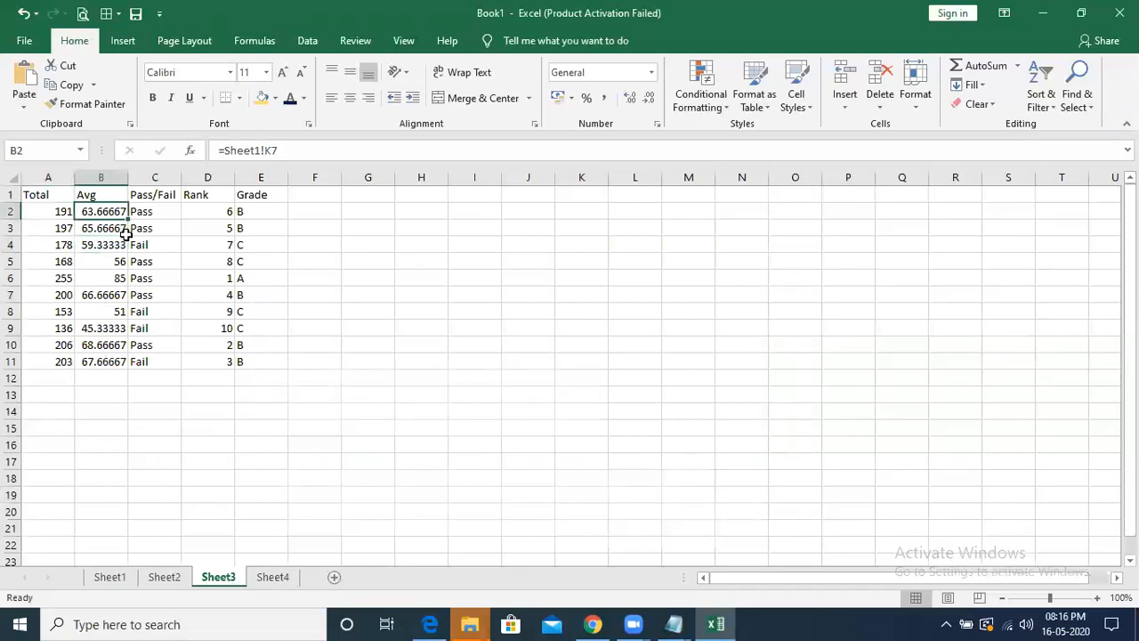
{"action": "left_click", "coordinate": [140, 234]}
{"action": "left_click", "coordinate": [149, 213]}
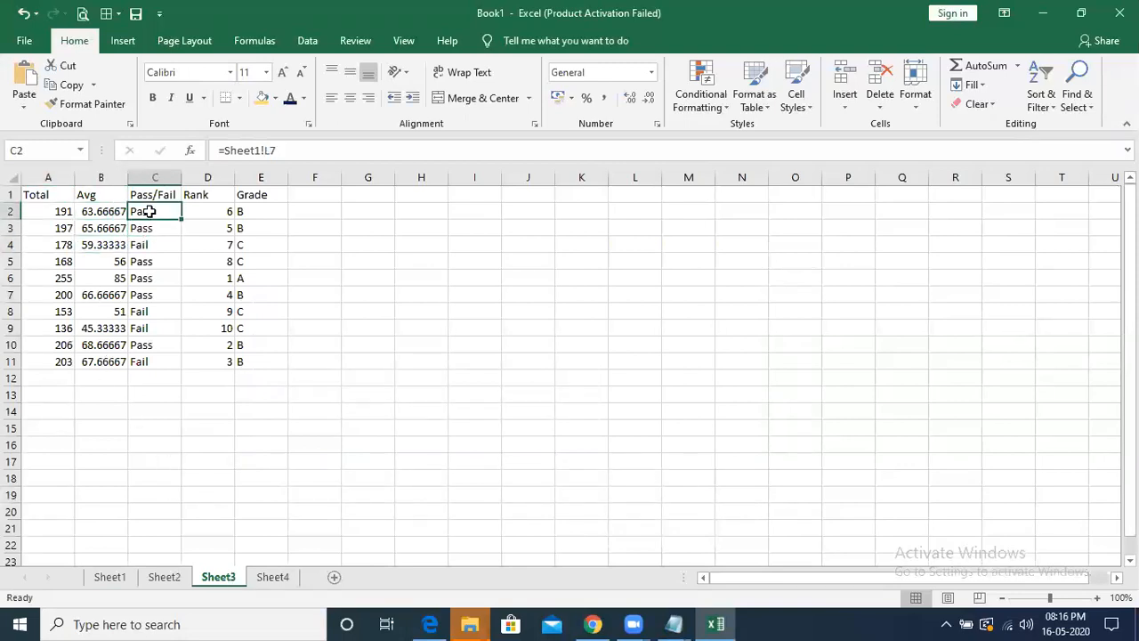
{"action": "left_click", "coordinate": [161, 260]}
{"action": "left_click", "coordinate": [170, 294]}
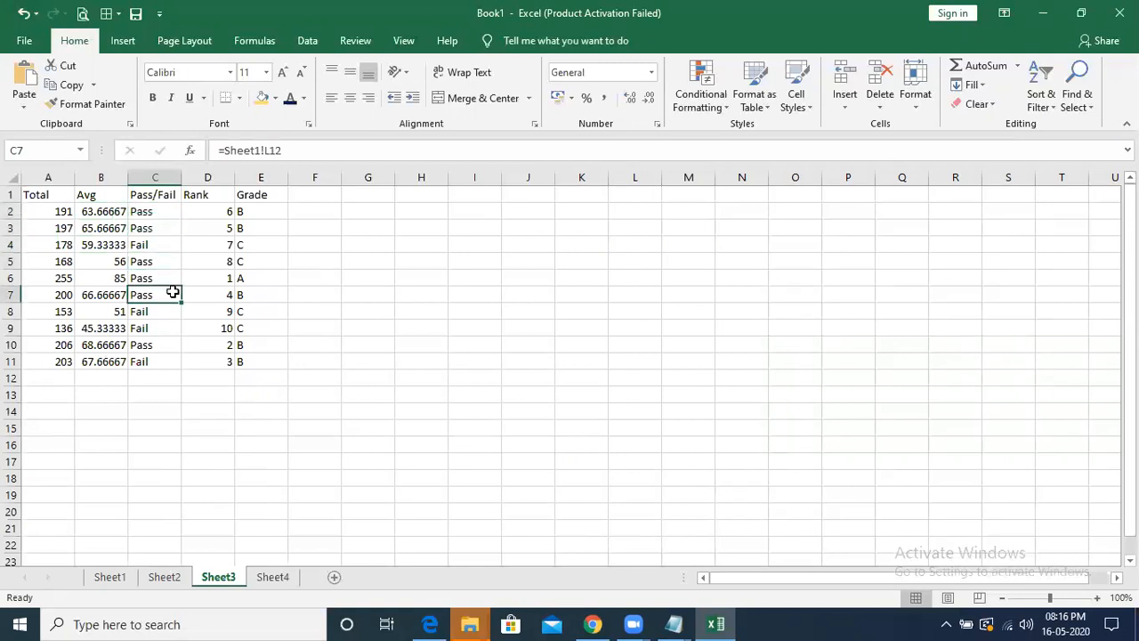
{"action": "left_click", "coordinate": [219, 448]}
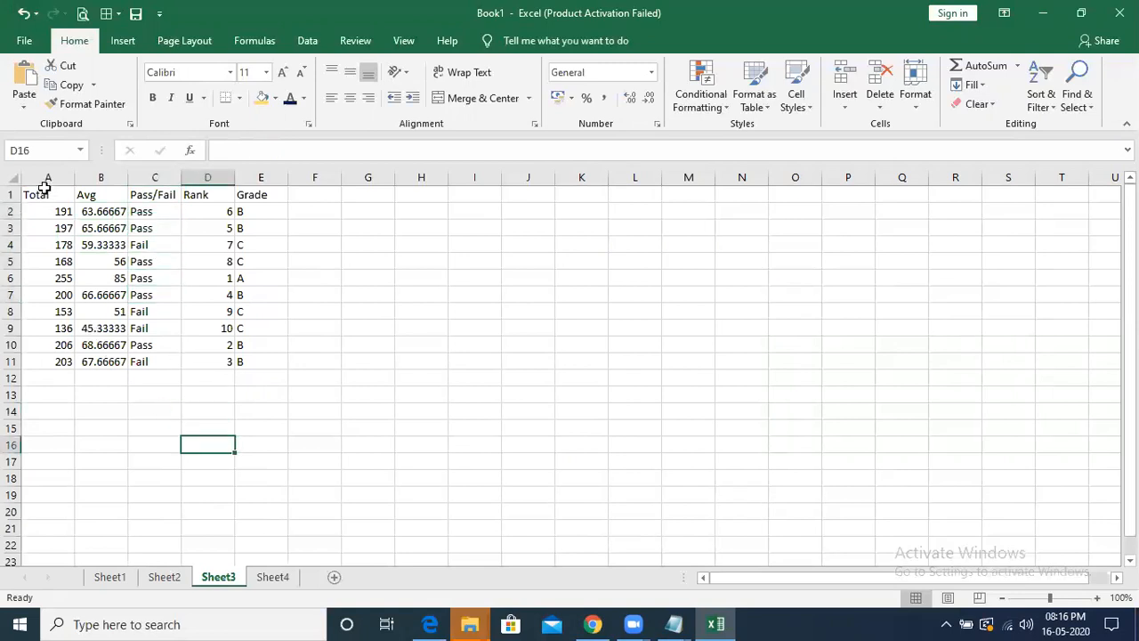
- Copy range B4:D7 on Sheet3 and review the available paste options for cell G5 without pasting
{"action": "left_click", "coordinate": [24, 107]}
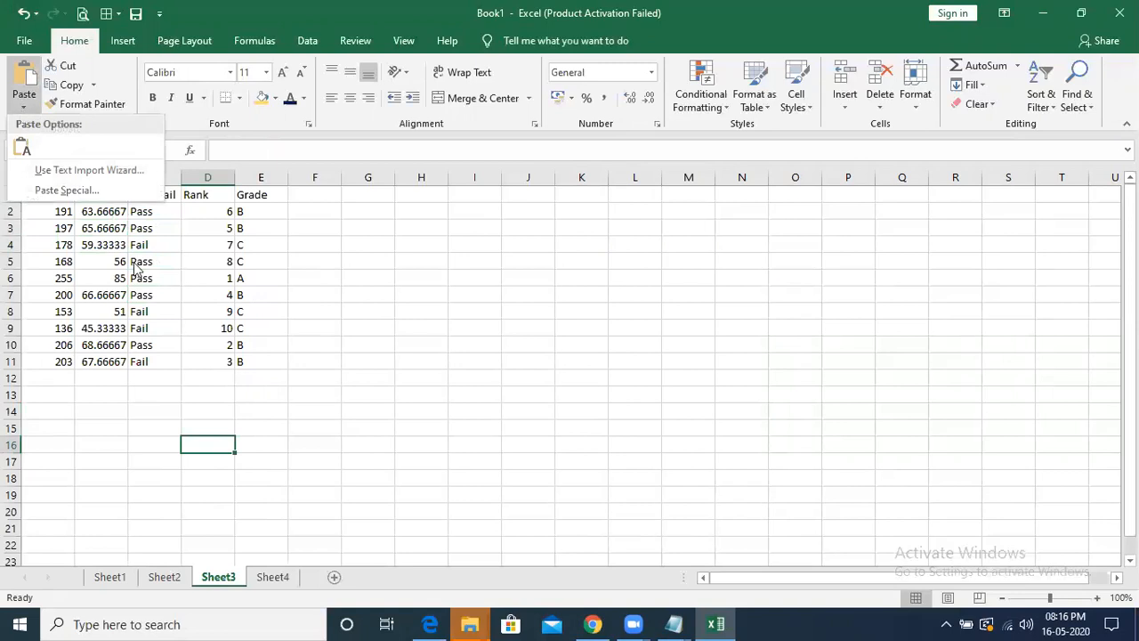
{"action": "key", "text": "Escape"}
{"action": "left_click_drag", "start_coordinate": [107, 242], "coordinate": [222, 296]}
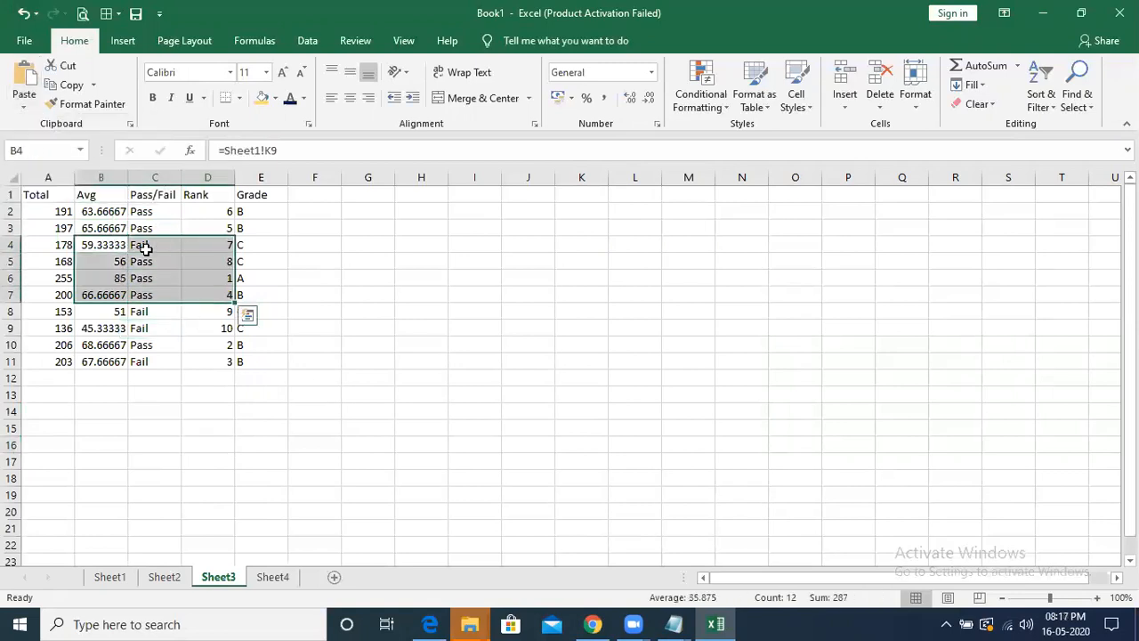
{"action": "left_click", "coordinate": [71, 87]}
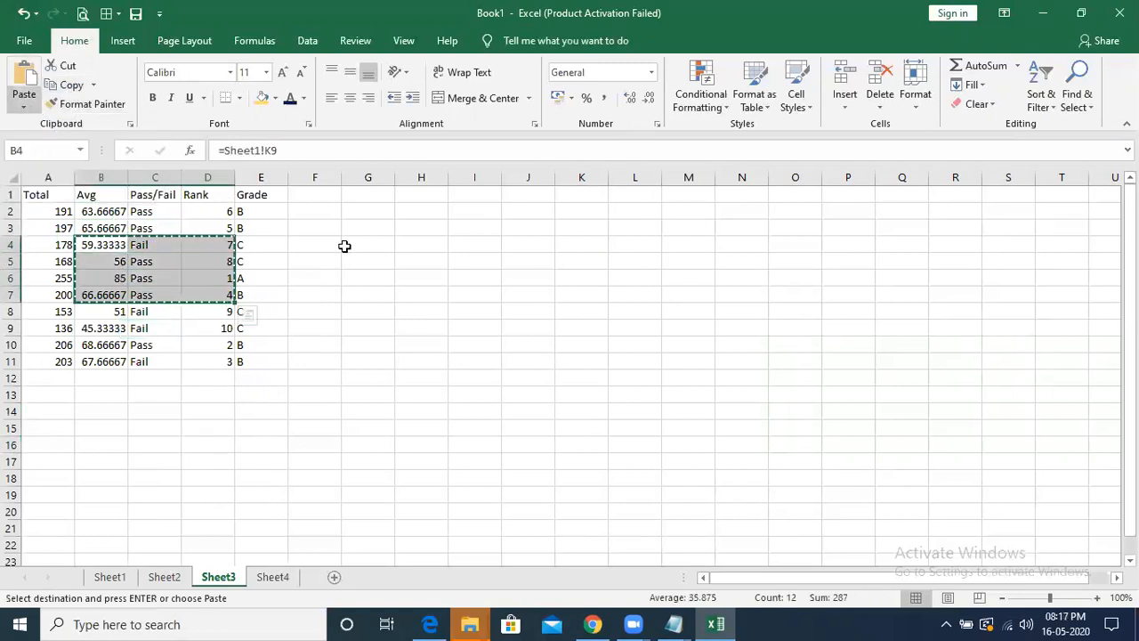
{"action": "left_click", "coordinate": [368, 260]}
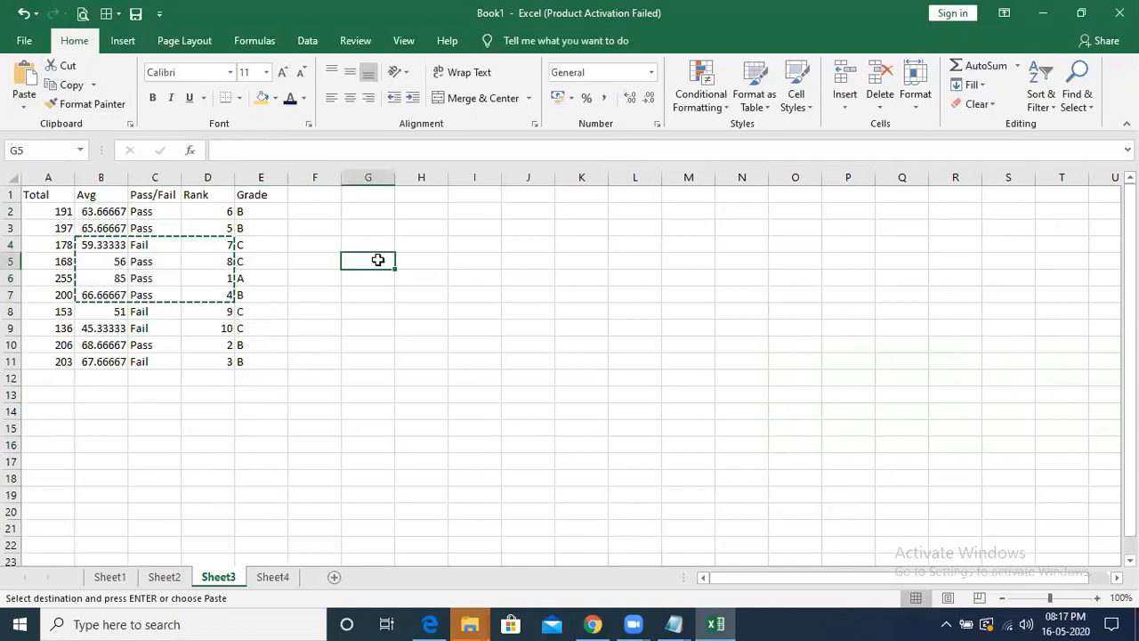
{"action": "left_click", "coordinate": [24, 106]}
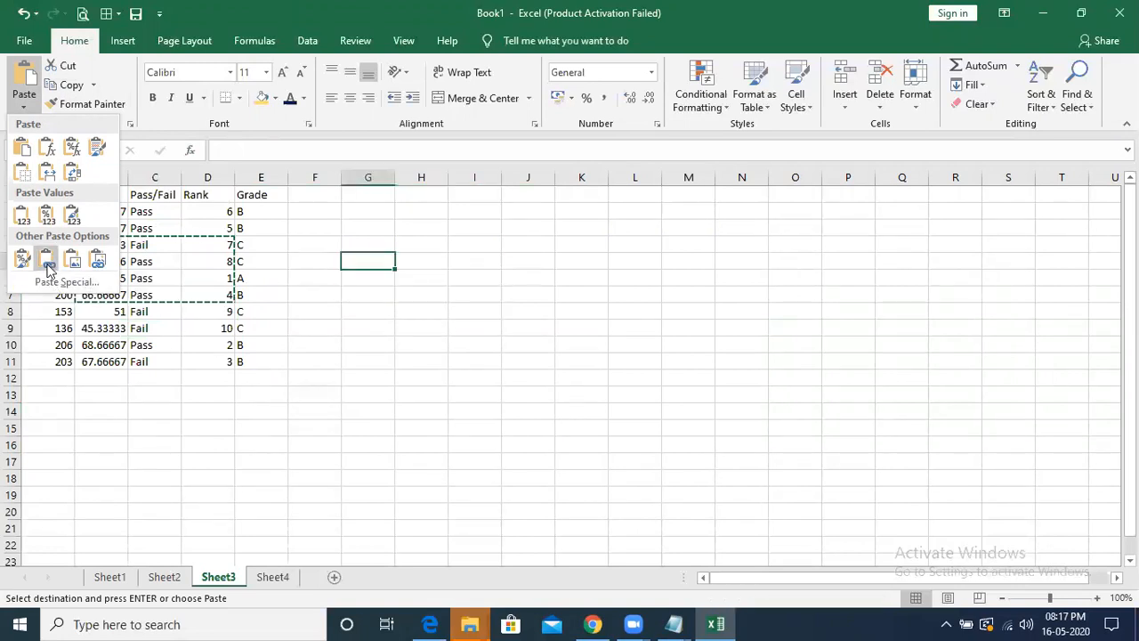
{"action": "key", "text": "Escape"}
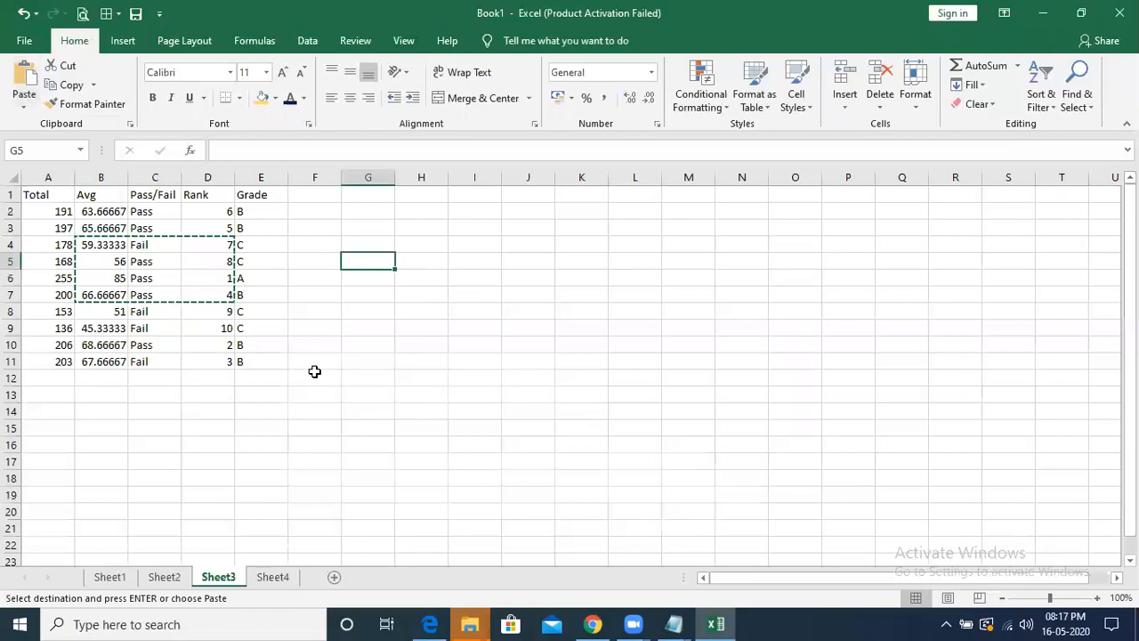
{"action": "left_click", "coordinate": [313, 307]}
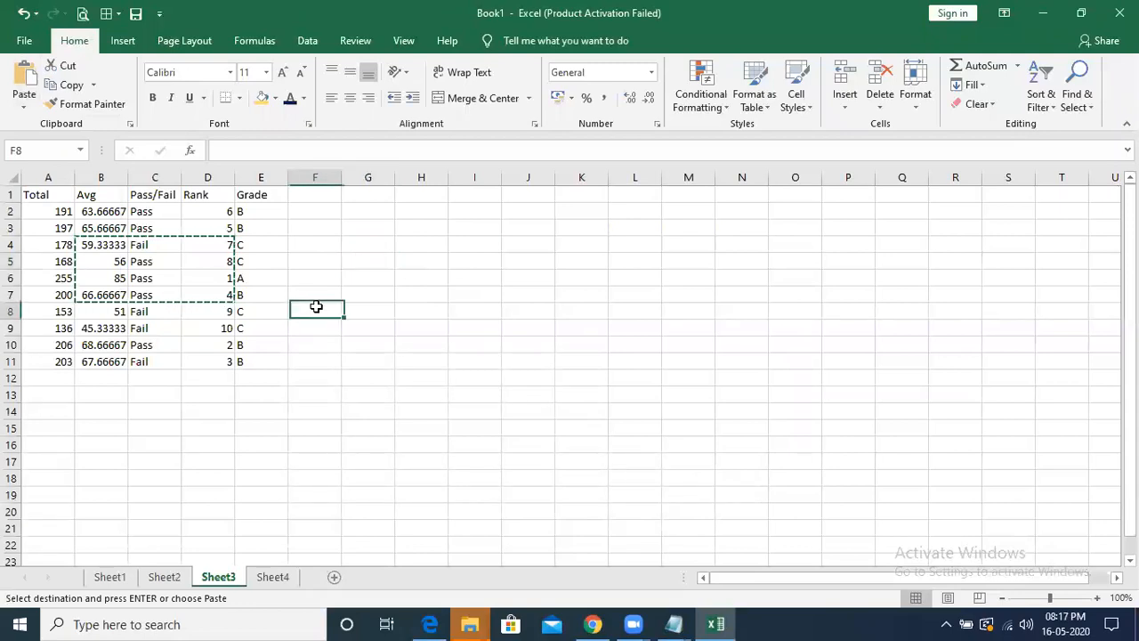
- Review the paste previews and Paste Special options for the copied range at cell H4 on Sheet1 without pasting
{"action": "left_click", "coordinate": [110, 578]}
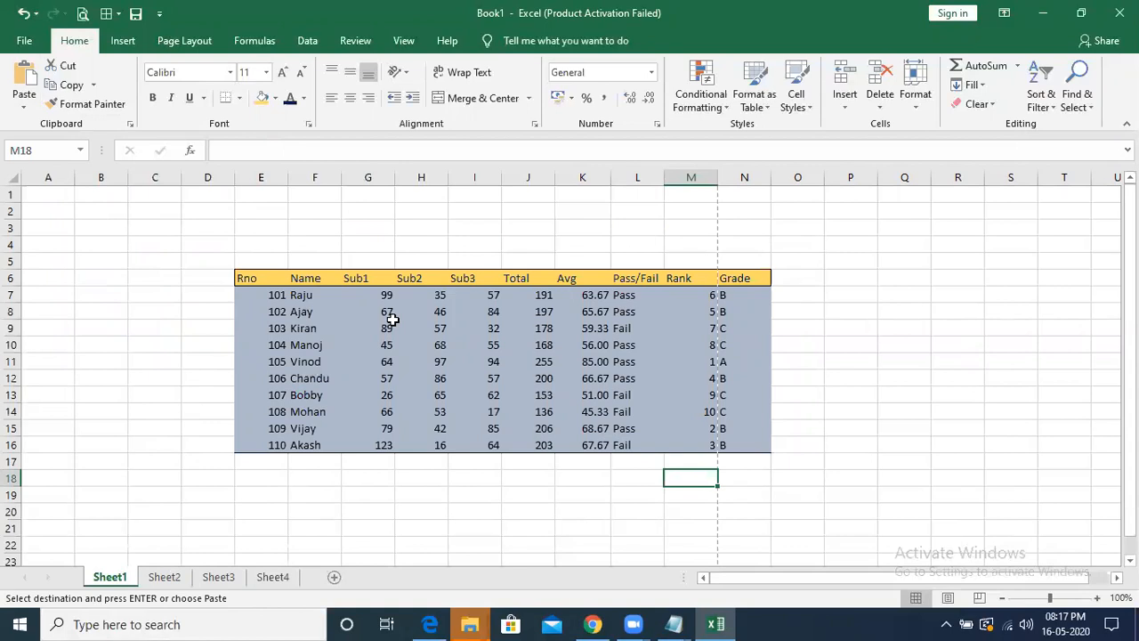
{"action": "left_click", "coordinate": [420, 245]}
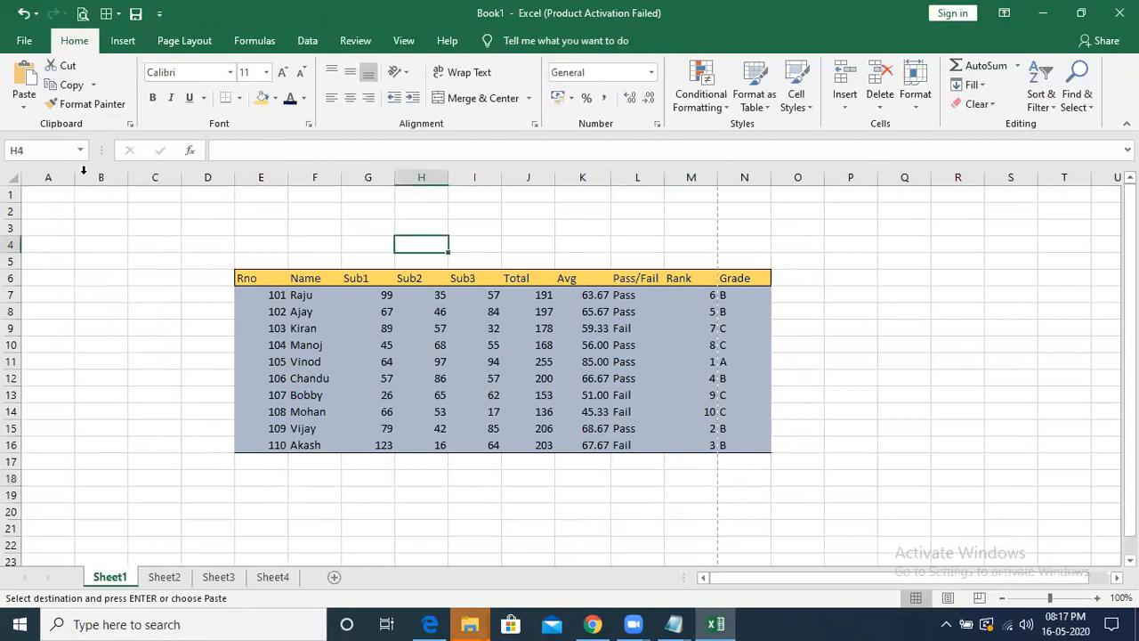
{"action": "left_click", "coordinate": [25, 106]}
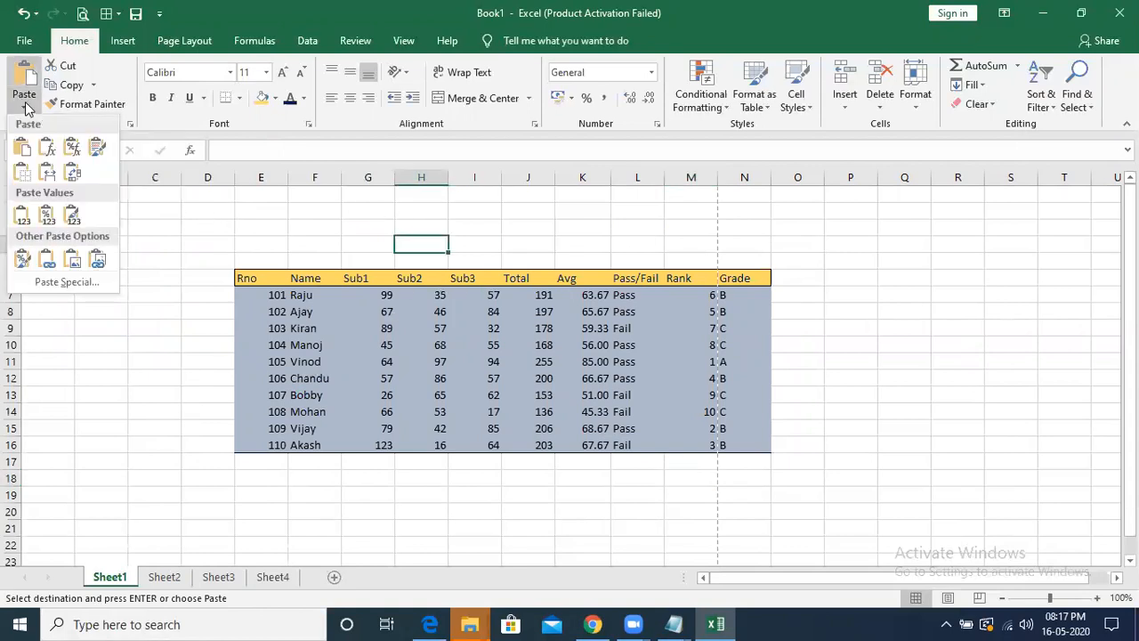
{"action": "left_click", "coordinate": [57, 283]}
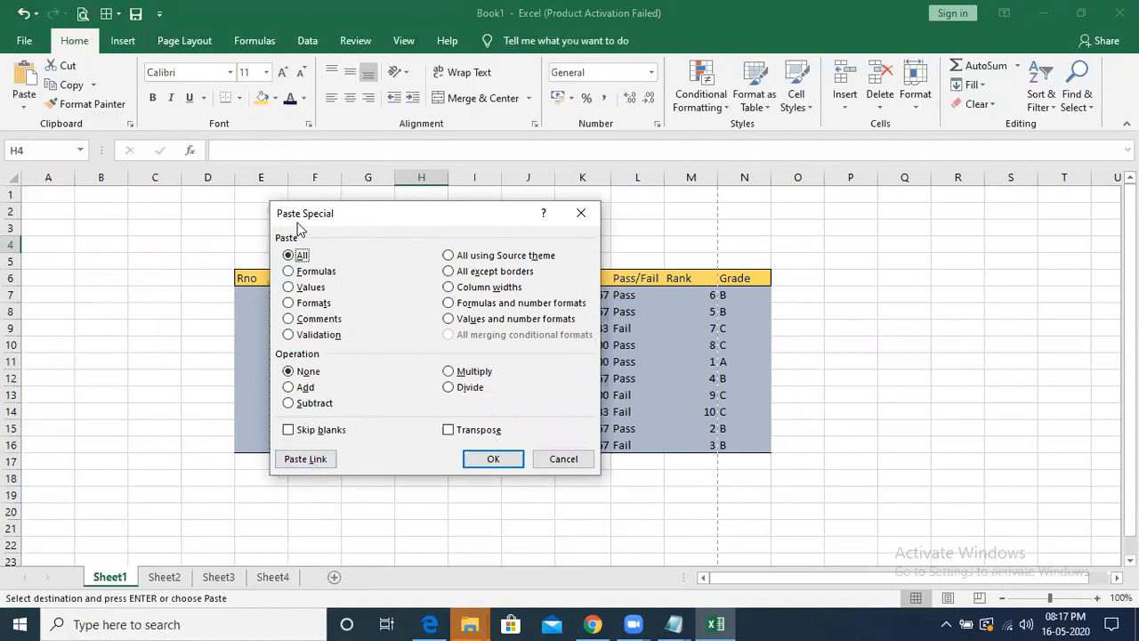
{"action": "left_click", "coordinate": [553, 458]}
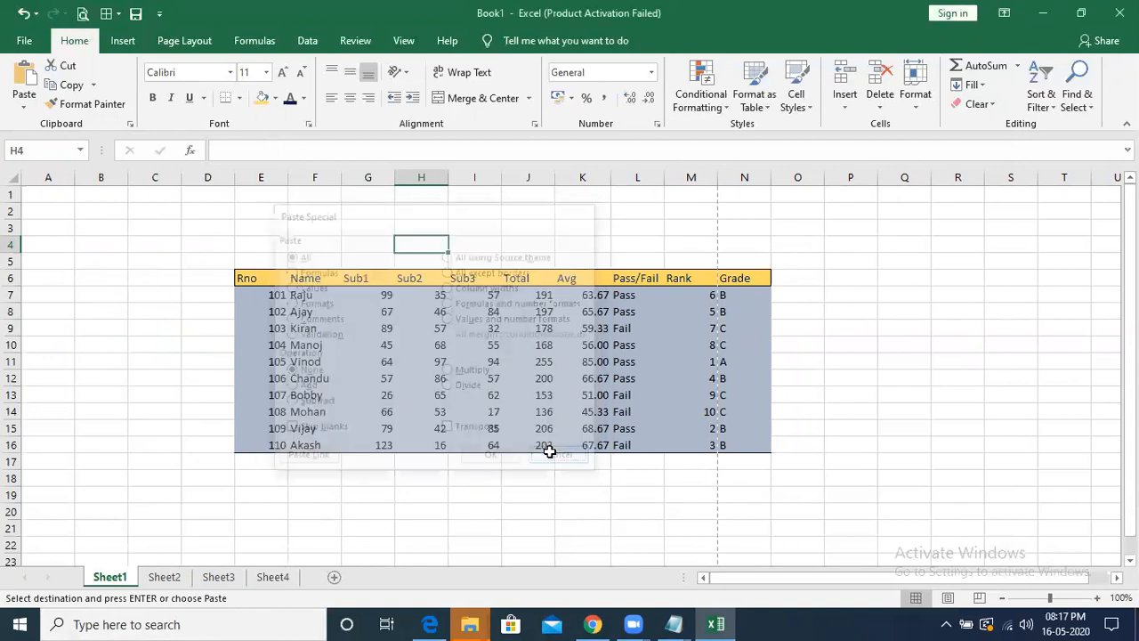
{"action": "left_click", "coordinate": [24, 107]}
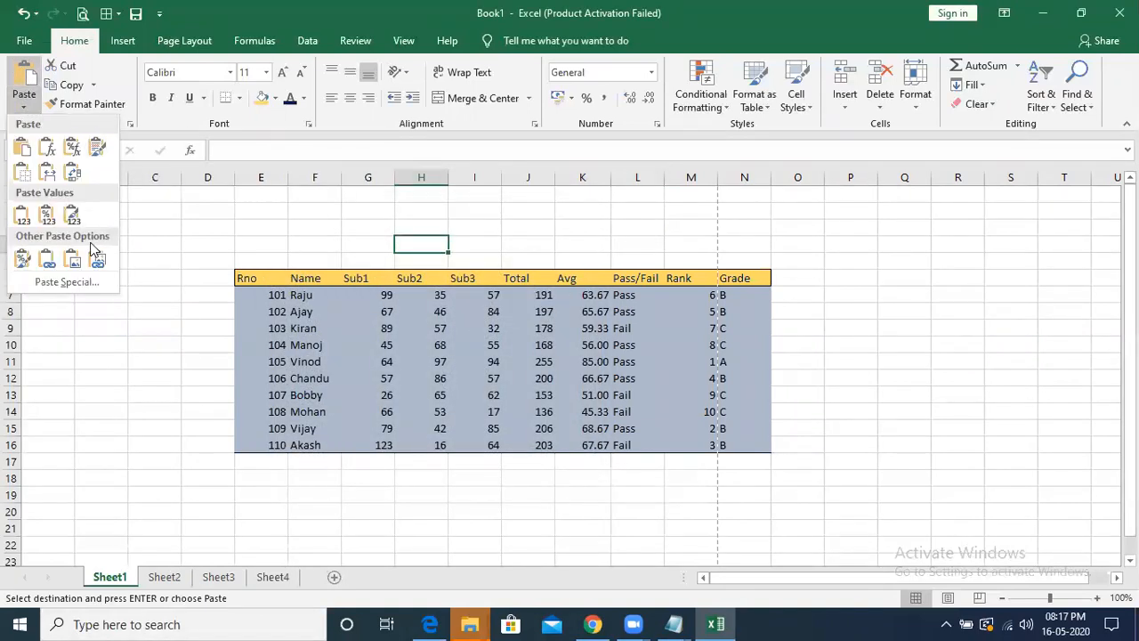
{"action": "left_click", "coordinate": [211, 219]}
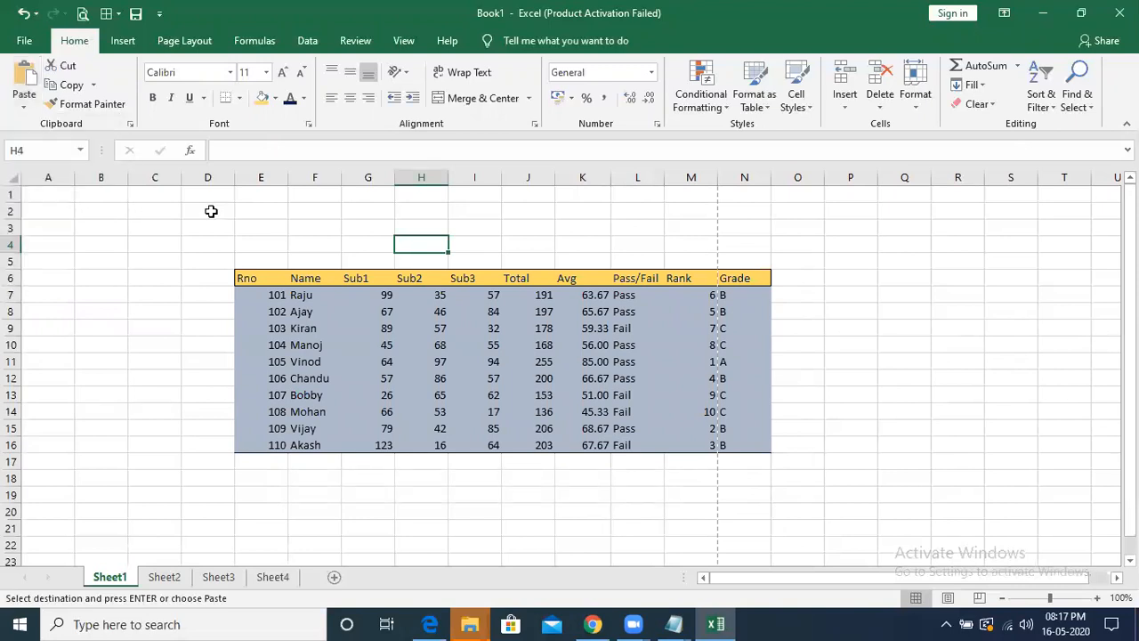
{"action": "left_click", "coordinate": [208, 228]}
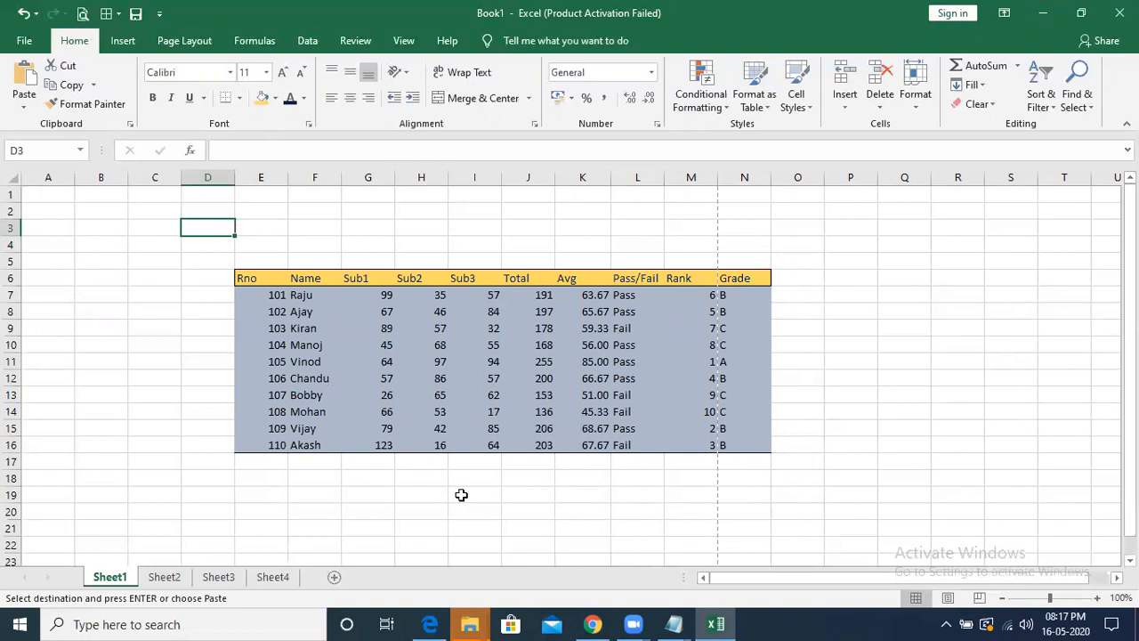
- On Sheet4, enter the column headings empno, ename and basic in cells F4 to H4
{"action": "left_click", "coordinate": [273, 577]}
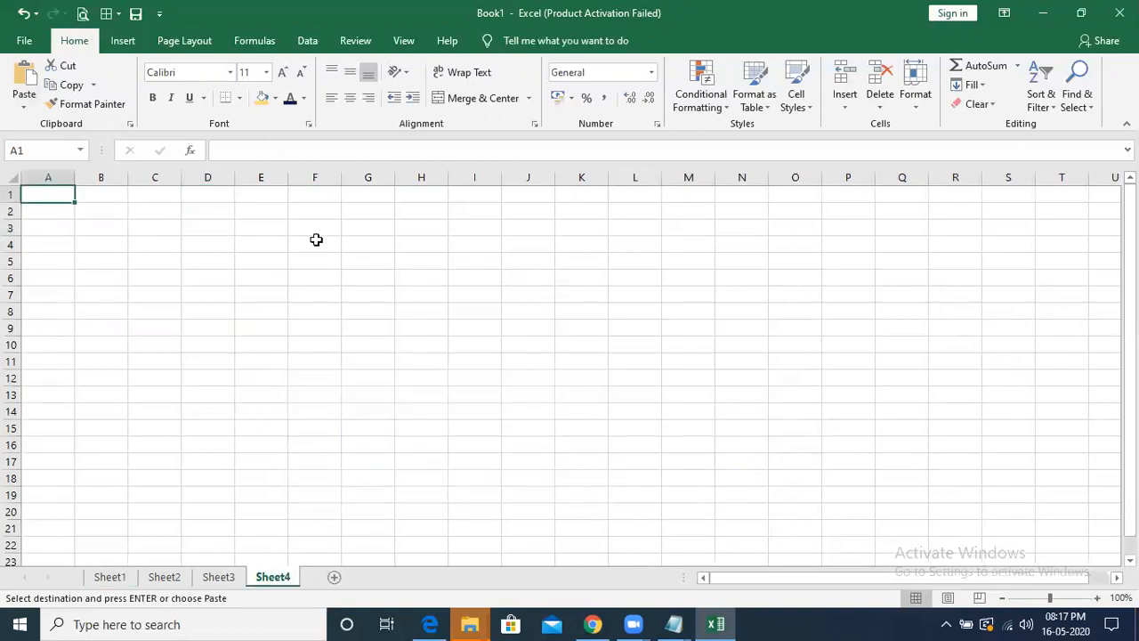
{"action": "left_click", "coordinate": [316, 239]}
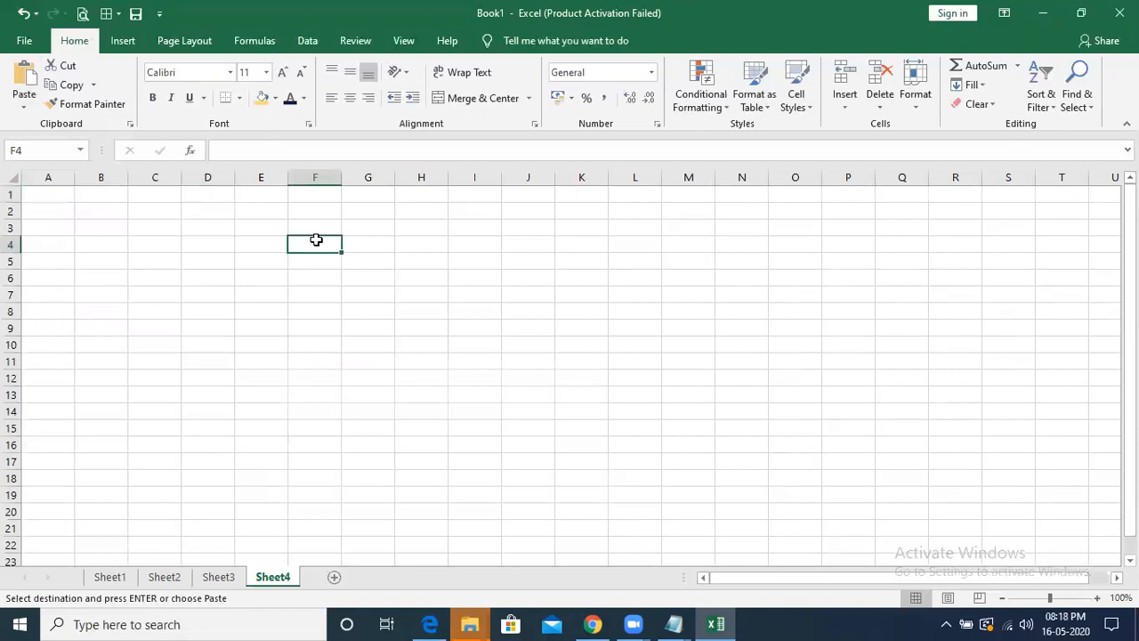
{"action": "type", "text": "Emp"}
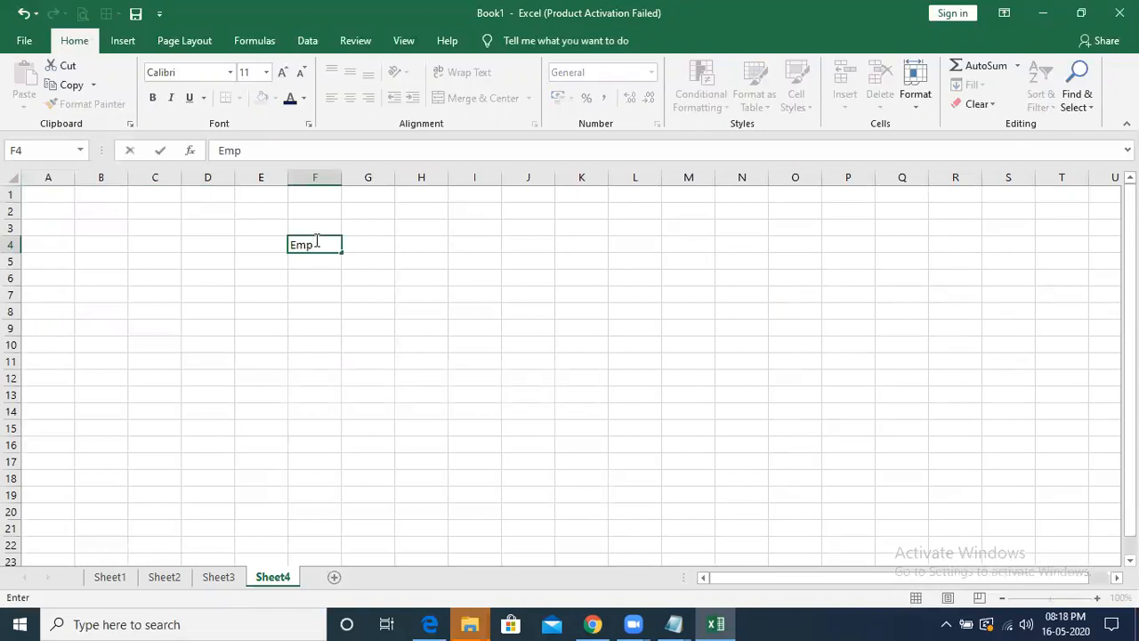
{"action": "key", "text": "Tab"}
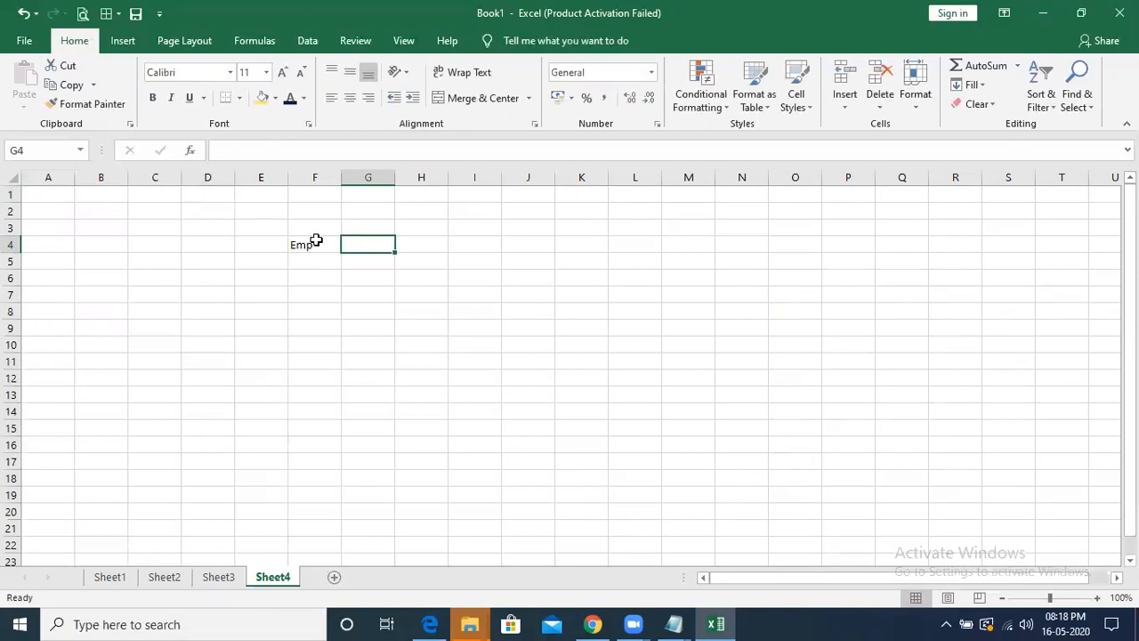
{"action": "left_click", "coordinate": [316, 239]}
{"action": "type", "text": "empno"}
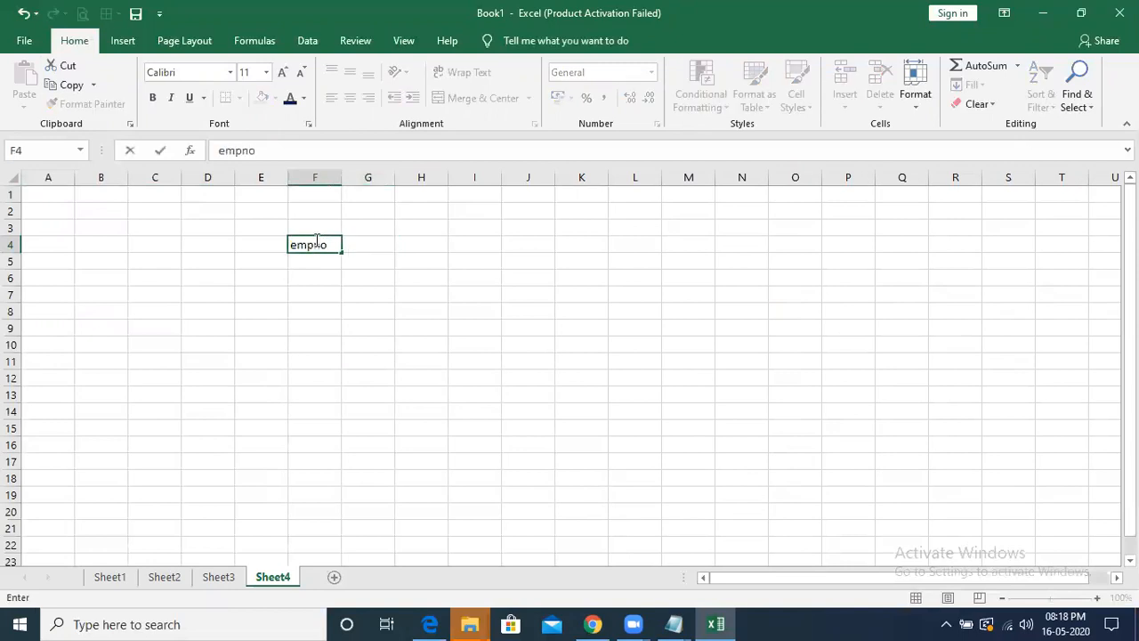
{"action": "key", "text": "Tab"}
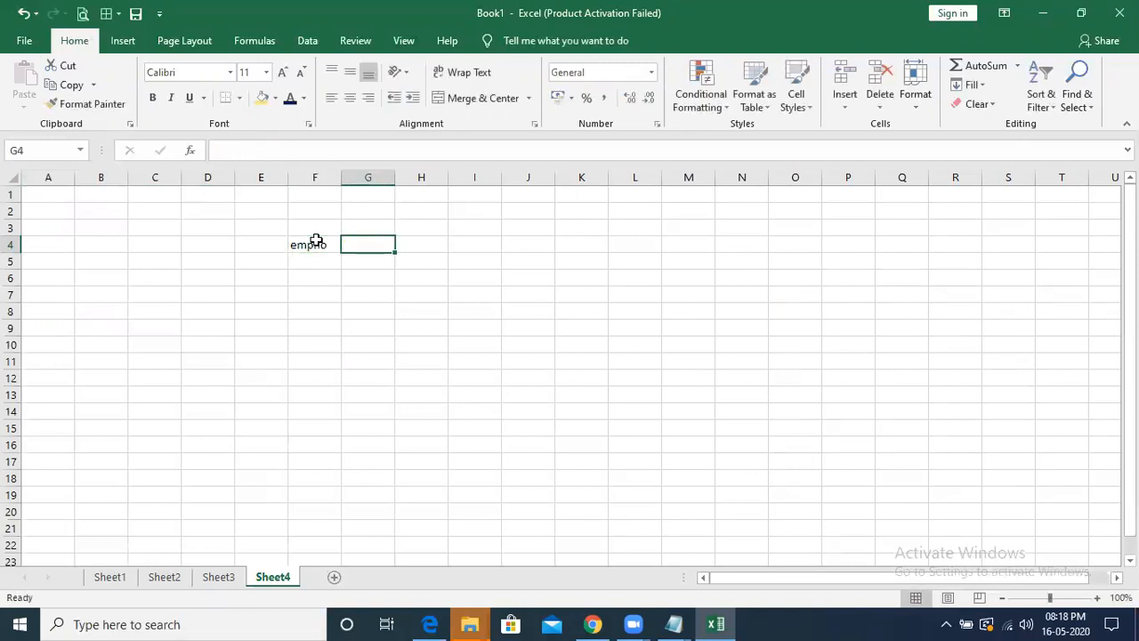
{"action": "type", "text": "ename"}
{"action": "key", "text": "Tab"}
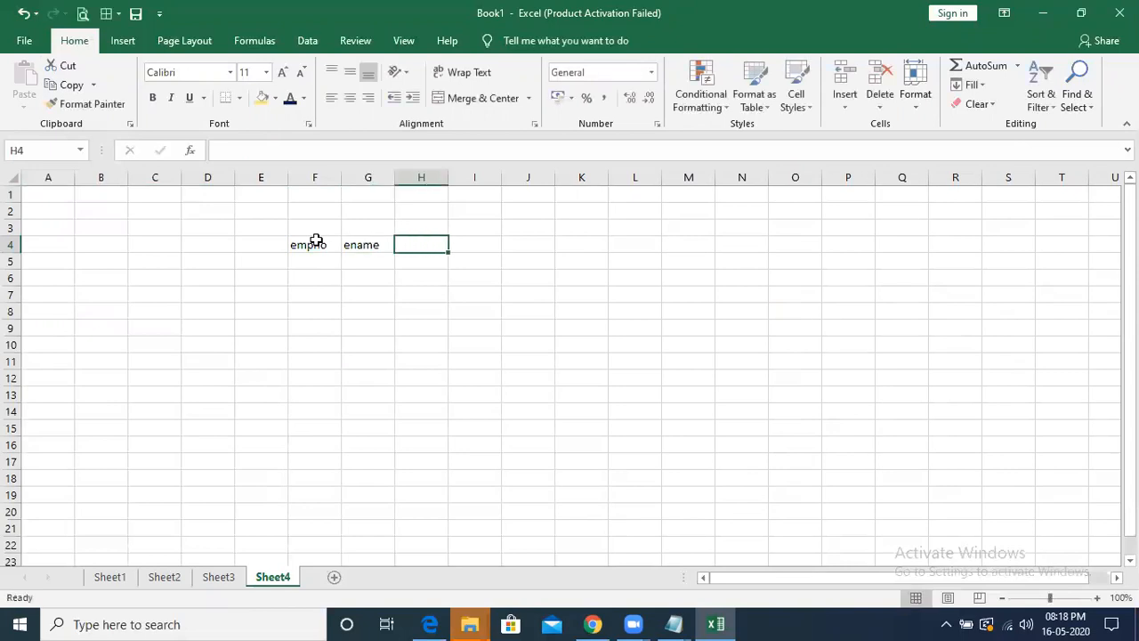
{"action": "type", "text": "basic"}
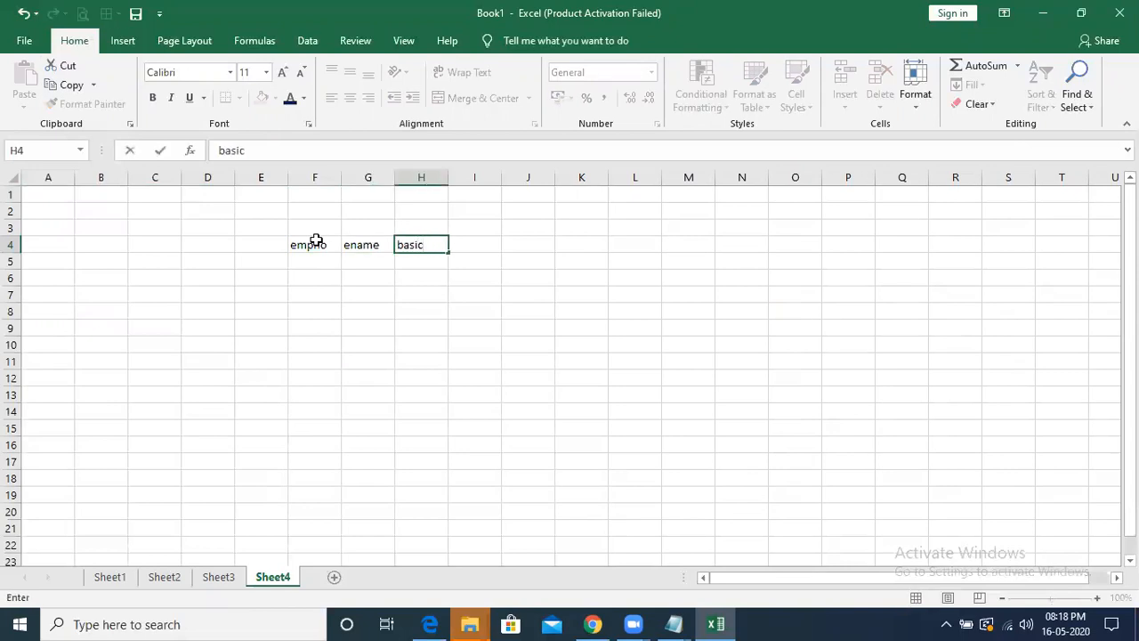
{"action": "key", "text": "Tab"}
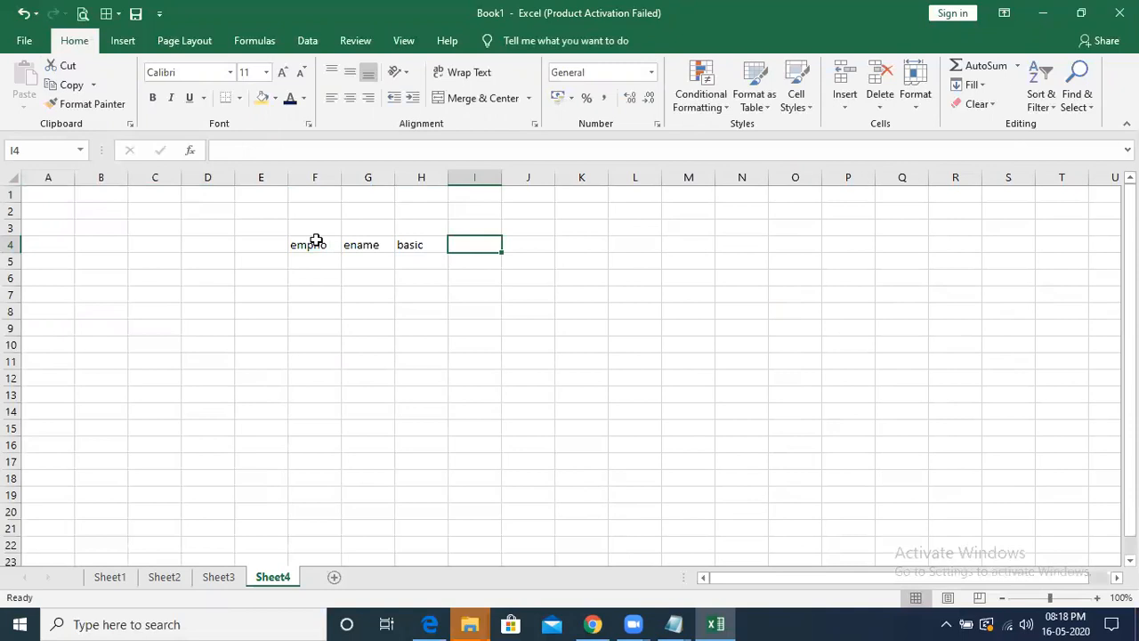
- Add the allowance headings da, ta and hra in cells I4 to K4
{"action": "type", "text": "da"}
{"action": "key", "text": "Tab"}
{"action": "type", "text": "t"}
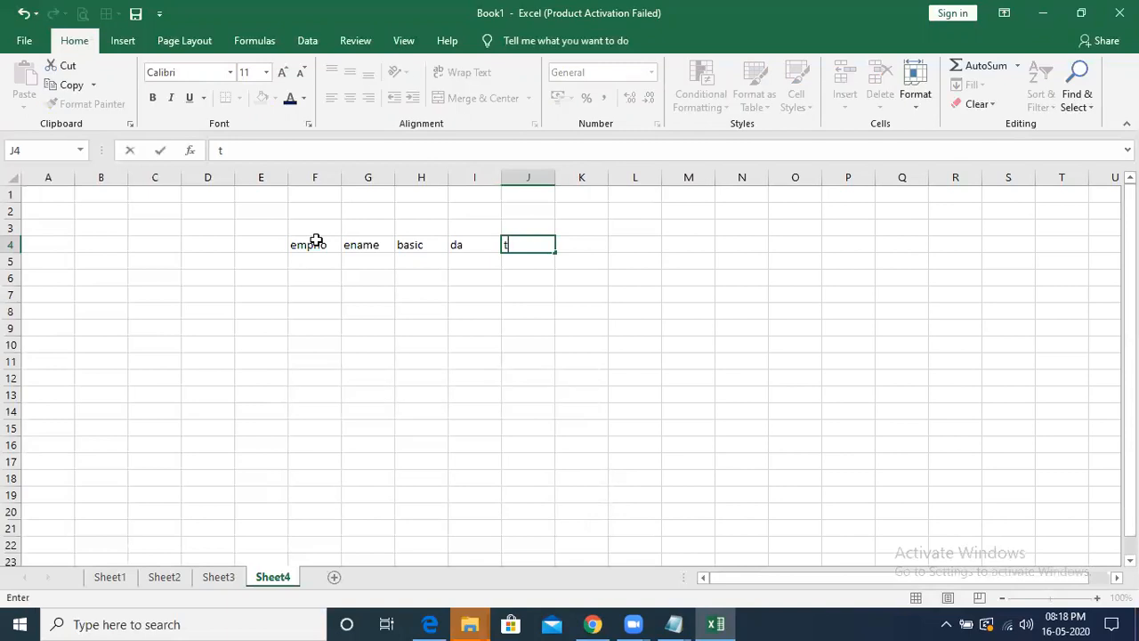
{"action": "key", "text": "Tab"}
{"action": "type", "text": "hr"}
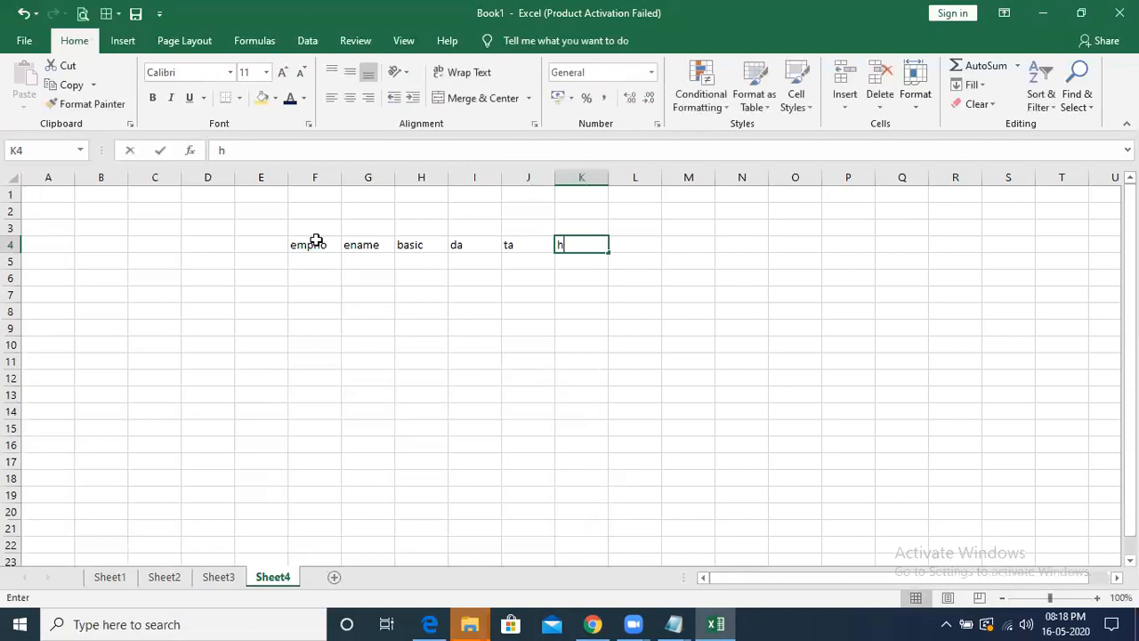
{"action": "key", "text": "Tab"}
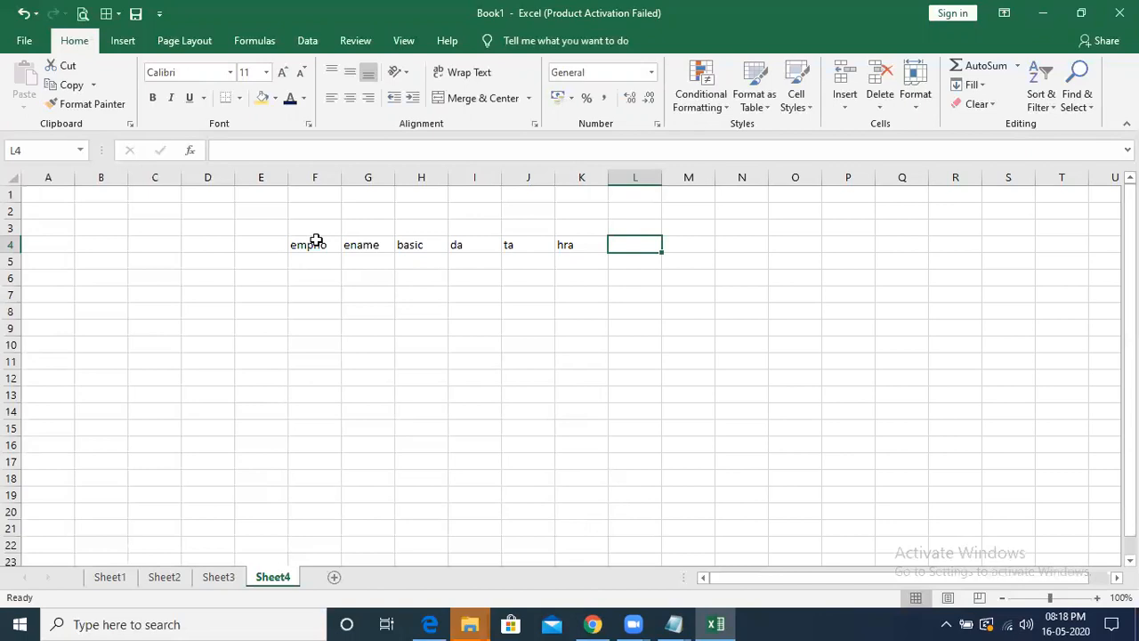
- Complete the heading row with tax, pf, gross and net in cells L4 to O4
{"action": "type", "text": "t"}
{"action": "key", "text": "Tab"}
{"action": "type", "text": "p"}
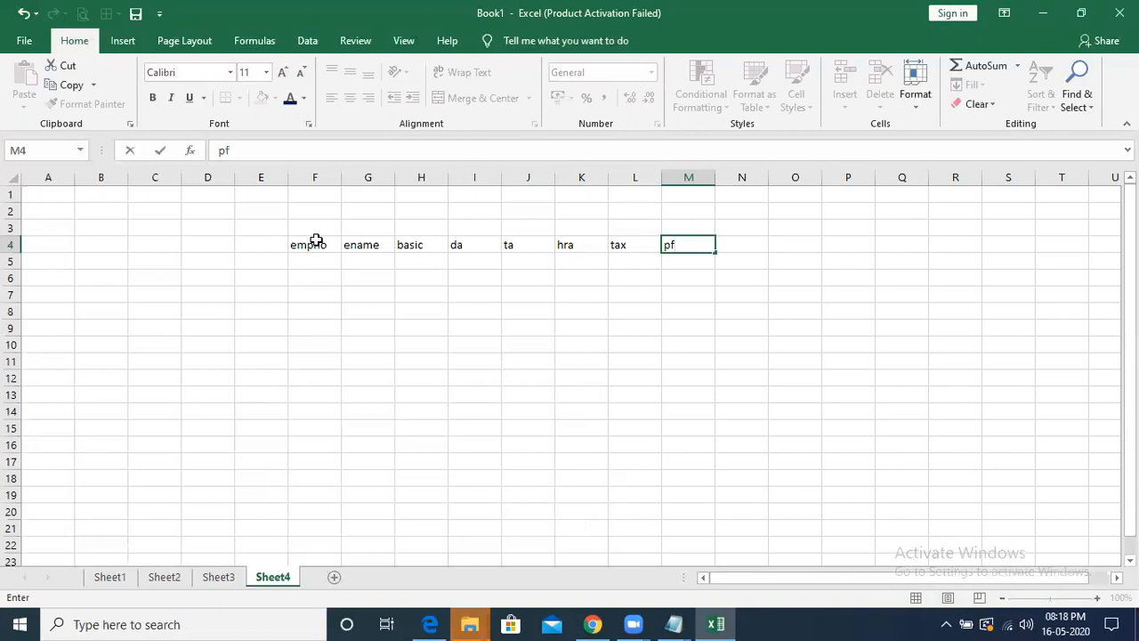
{"action": "key", "text": "Tab"}
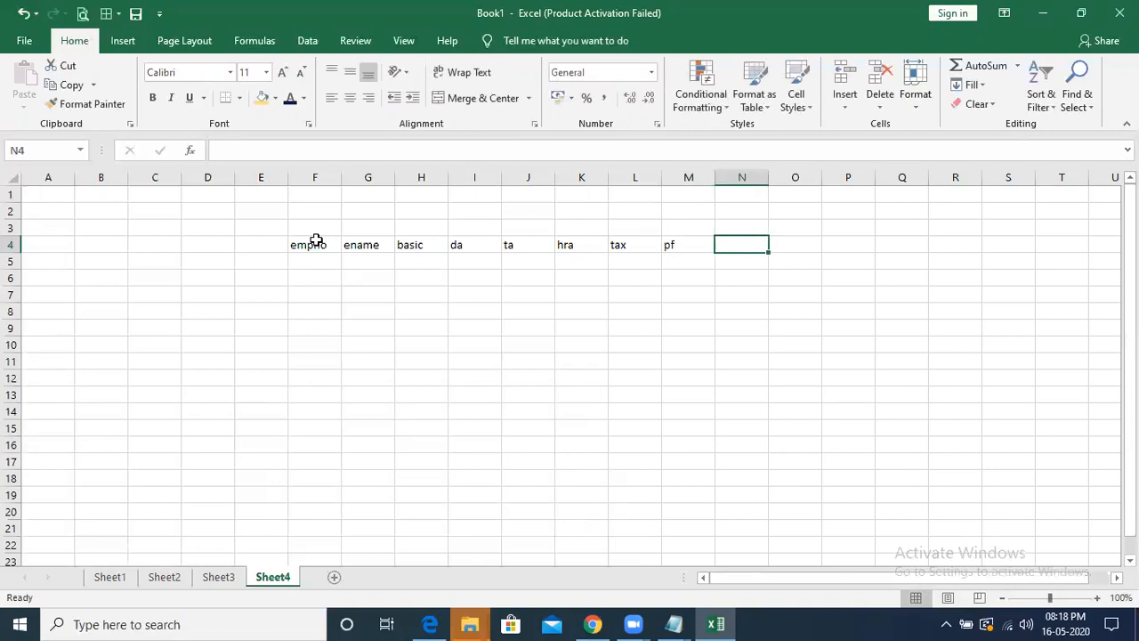
{"action": "type", "text": "gross"}
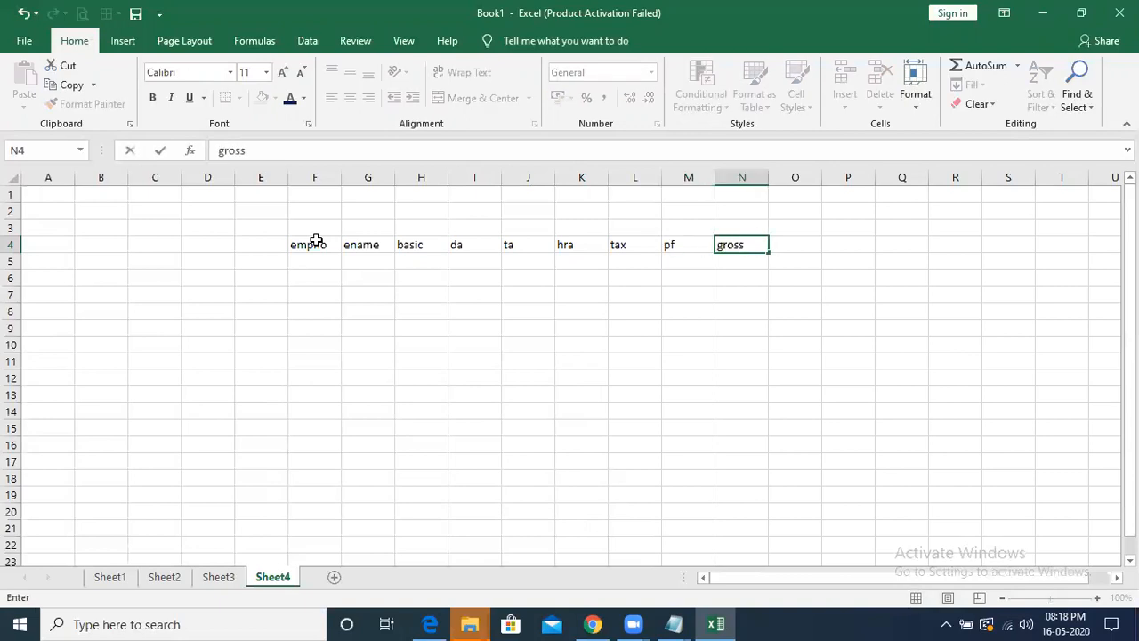
{"action": "key", "text": "Tab"}
{"action": "type", "text": "n"}
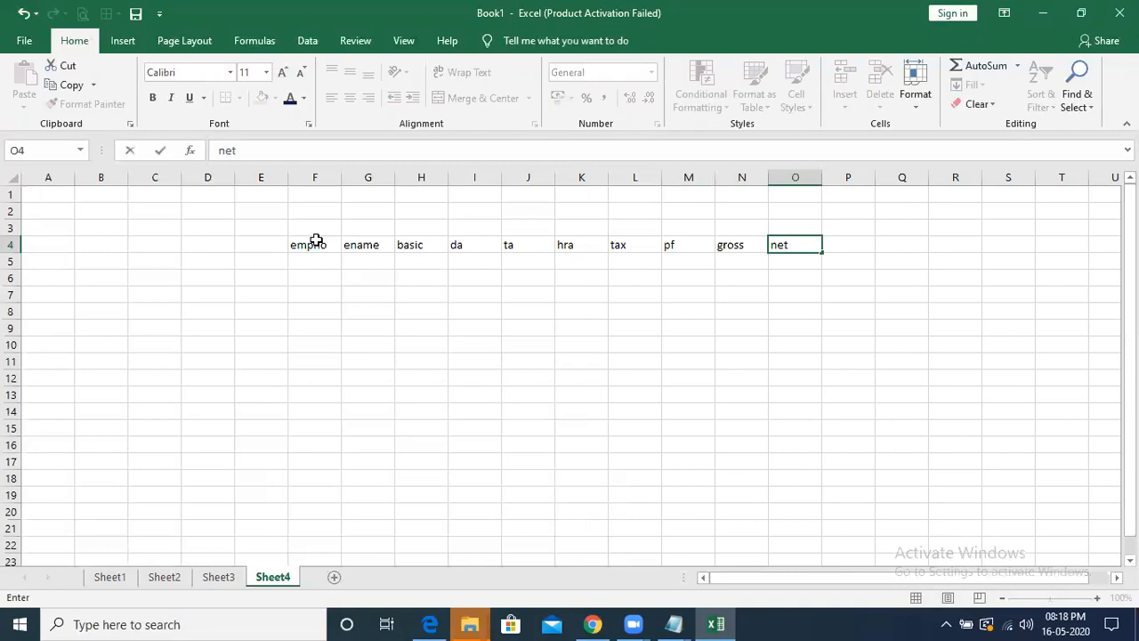
{"action": "key", "text": "Return"}
- Fill in the first employee record in row 5 with the employee's number, name and a basic of 25000
{"action": "key", "text": "Left"}
{"action": "key", "text": "Left"}
{"action": "key", "text": "Left"}
{"action": "key", "text": "Left"}
{"action": "key", "text": "Left"}
{"action": "key", "text": "Left"}
{"action": "key", "text": "Left"}
{"action": "key", "text": "Left"}
{"action": "key", "text": "Left"}
{"action": "key", "text": "Left"}
{"action": "key", "text": "Right"}
{"action": "type", "text": "100"}
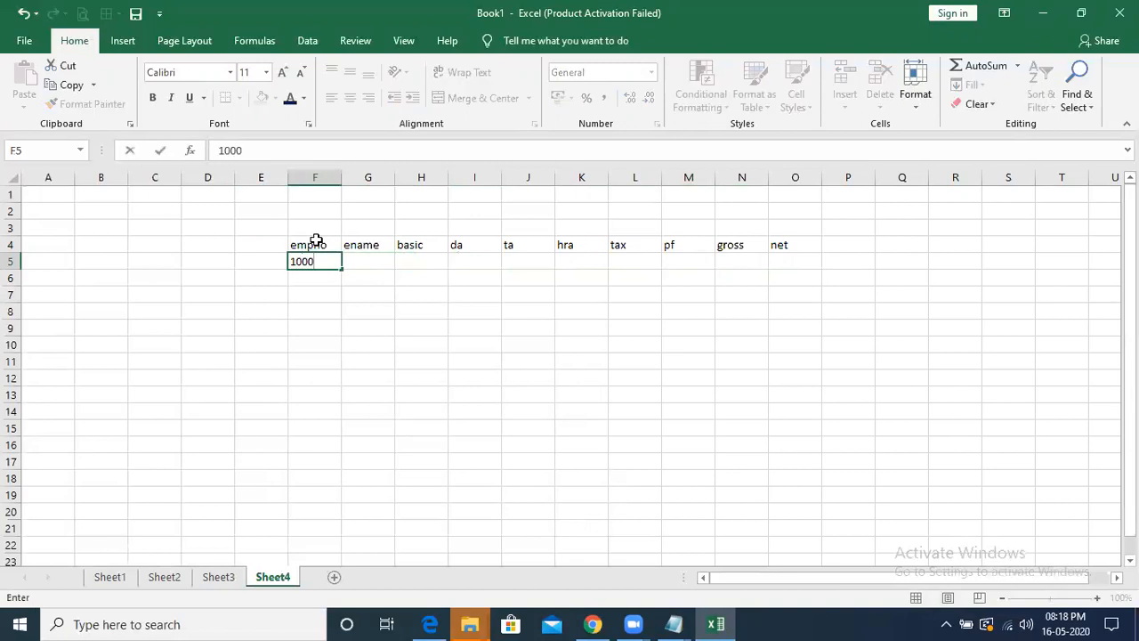
{"action": "key", "text": "Tab"}
{"action": "type", "text": "k"}
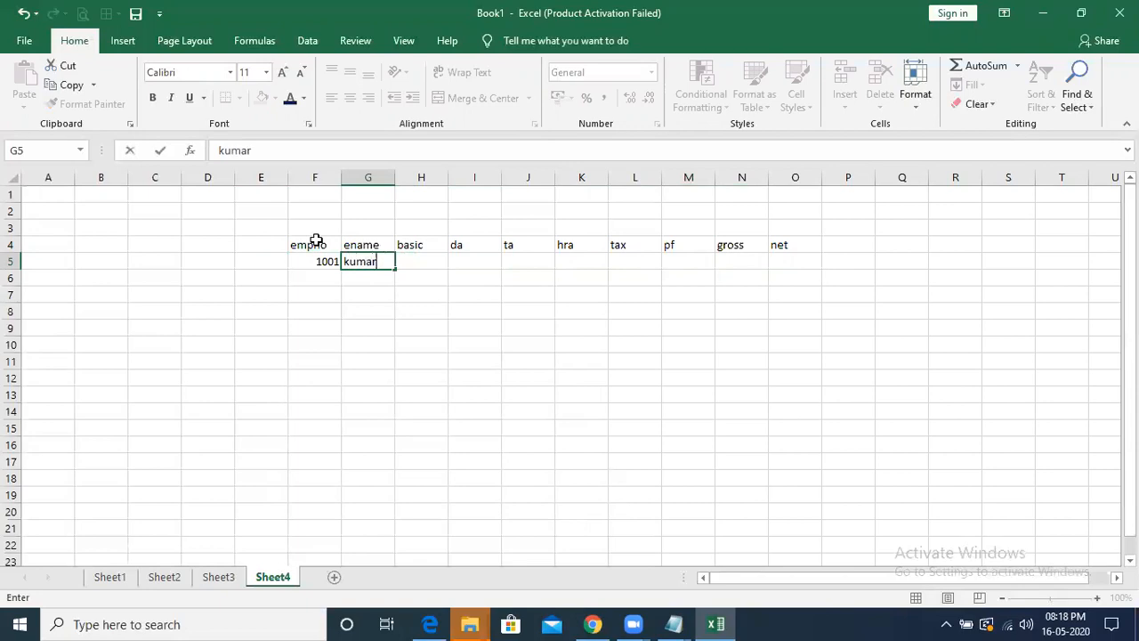
{"action": "key", "text": "Tab"}
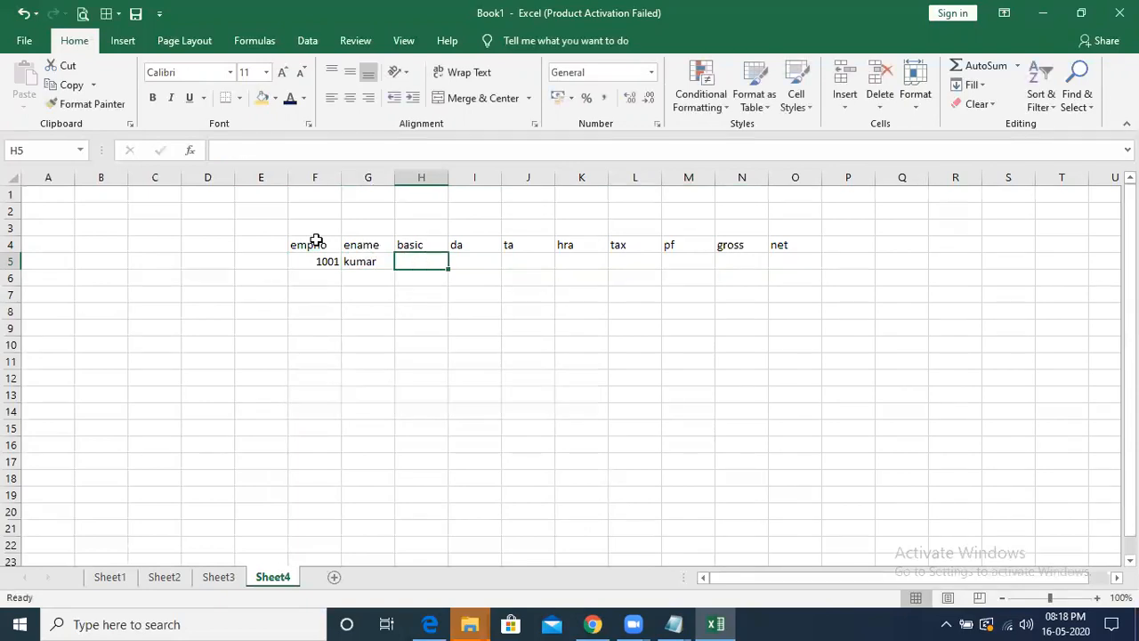
{"action": "type", "text": "25000"}
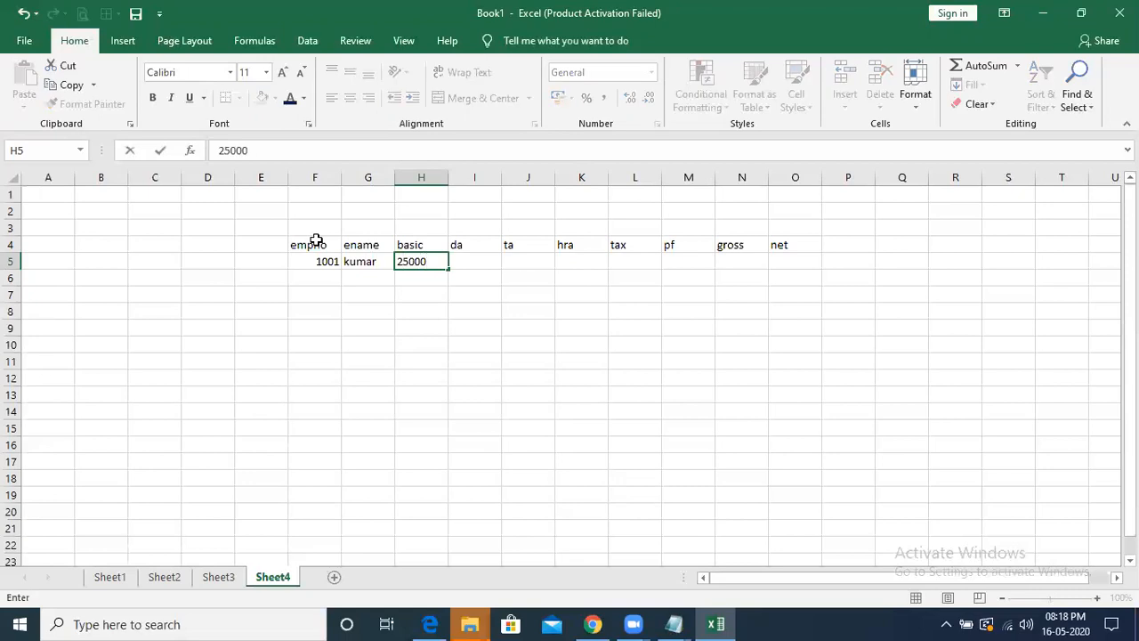
{"action": "key", "text": "Tab"}
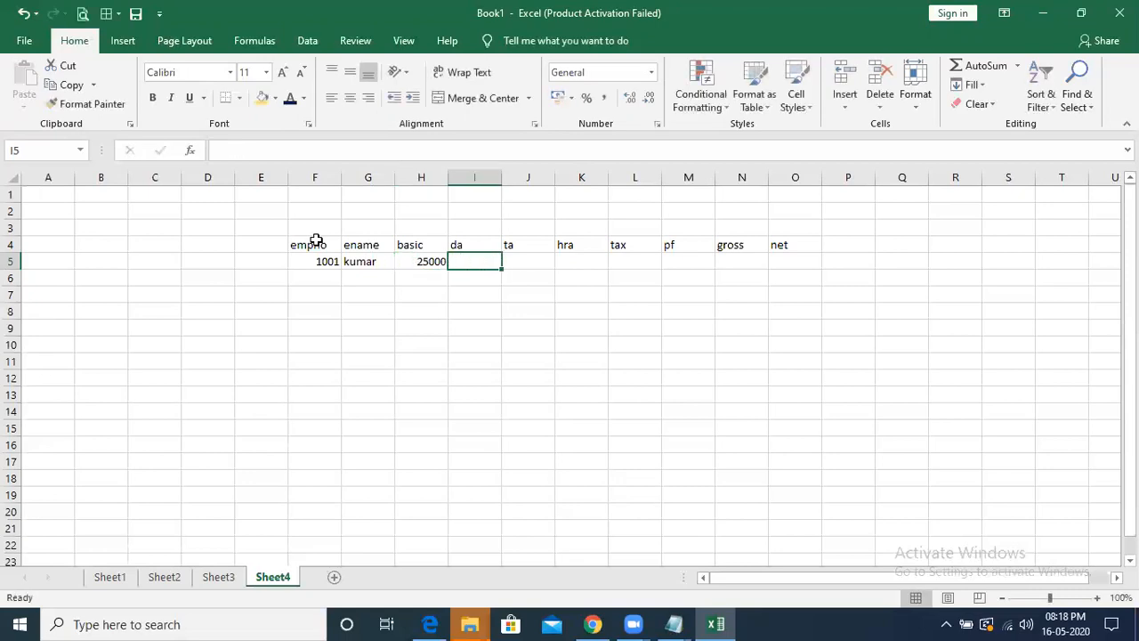
- Enter the rates 10%, 12% and 23.5% above the da, ta and hra headings in row 3
{"action": "left_click", "coordinate": [467, 228]}
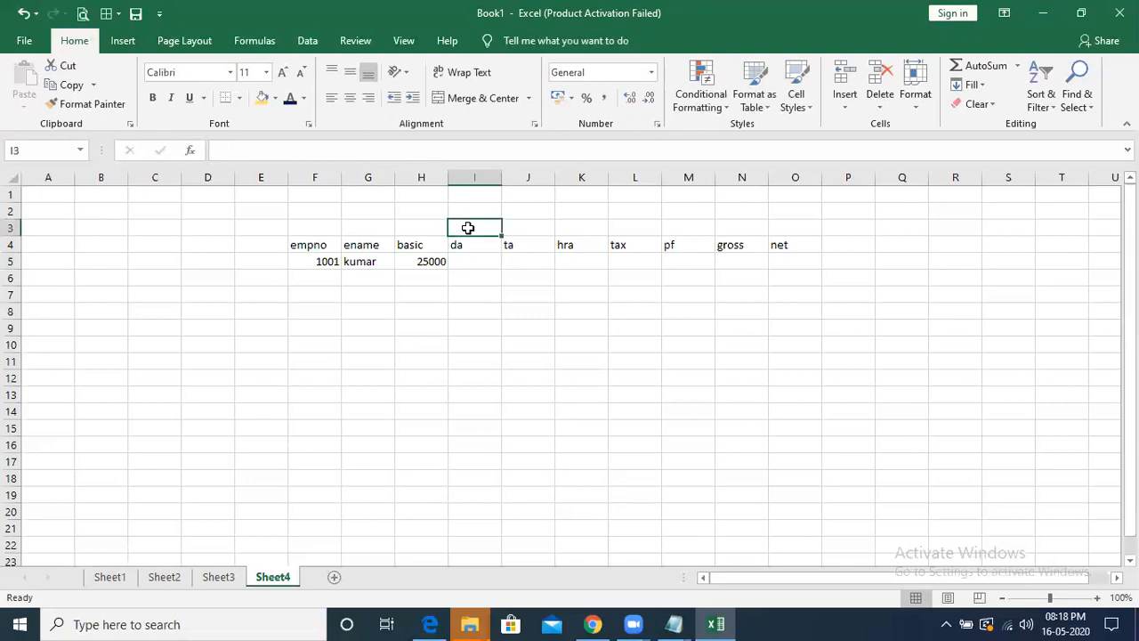
{"action": "type", "text": "10"}
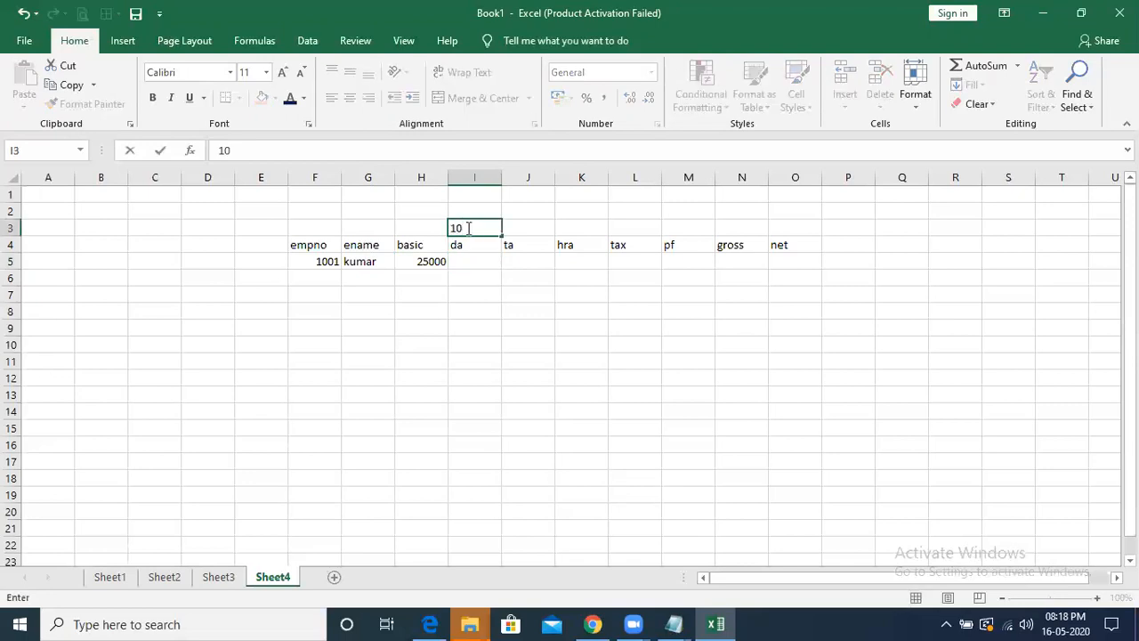
{"action": "key", "text": "Tab"}
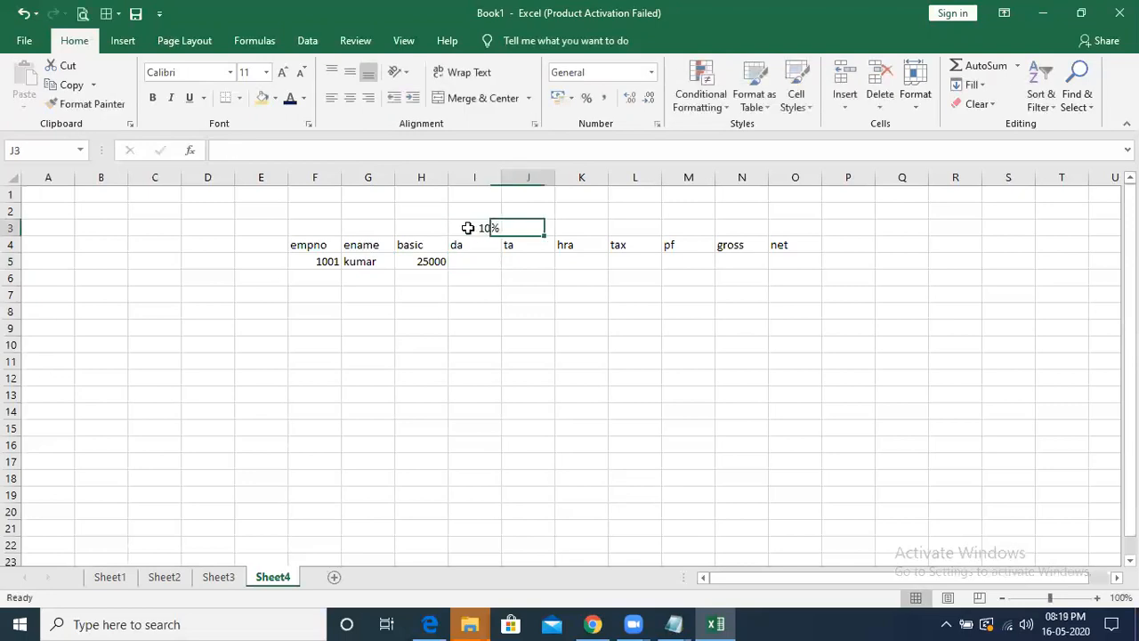
{"action": "type", "text": "12"}
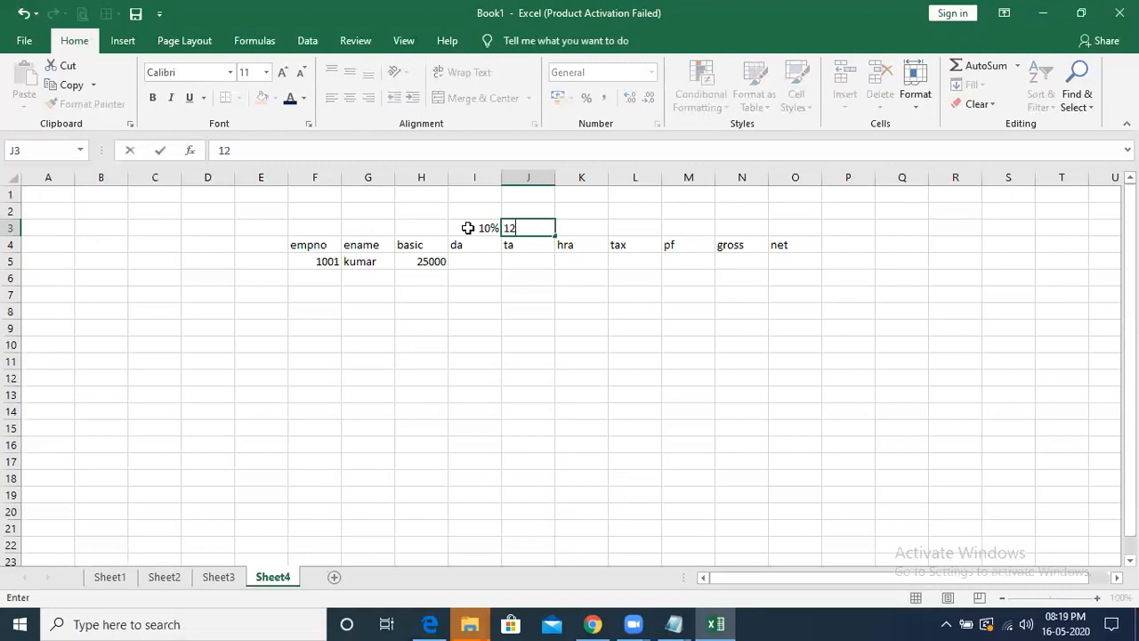
{"action": "type", "text": "%"}
{"action": "key", "text": "Tab"}
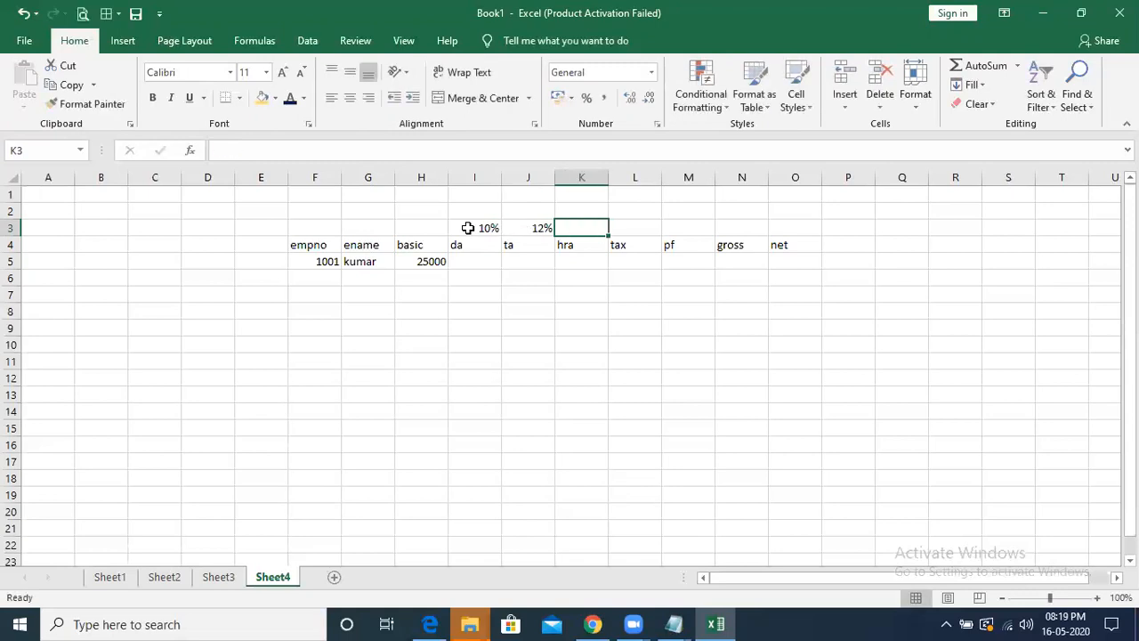
{"action": "type", "text": "23"}
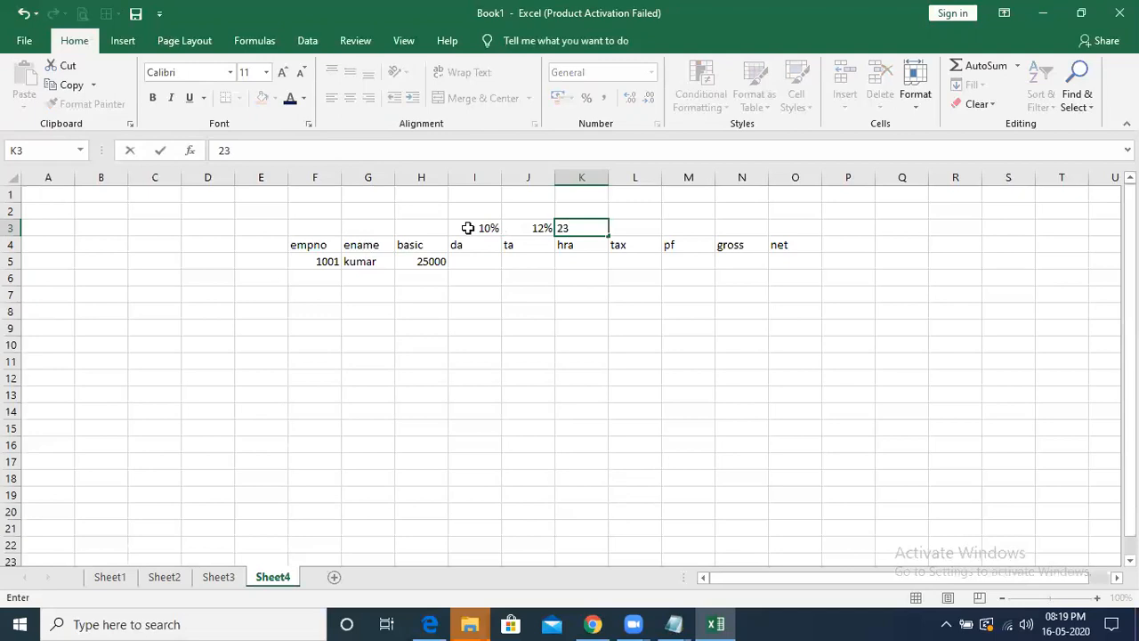
{"action": "type", "text": "5%"}
{"action": "key", "text": "Tab"}
- Enter the rates 9.65% and 6% above the tax and pf headings in row 3
{"action": "type", "text": "9"}
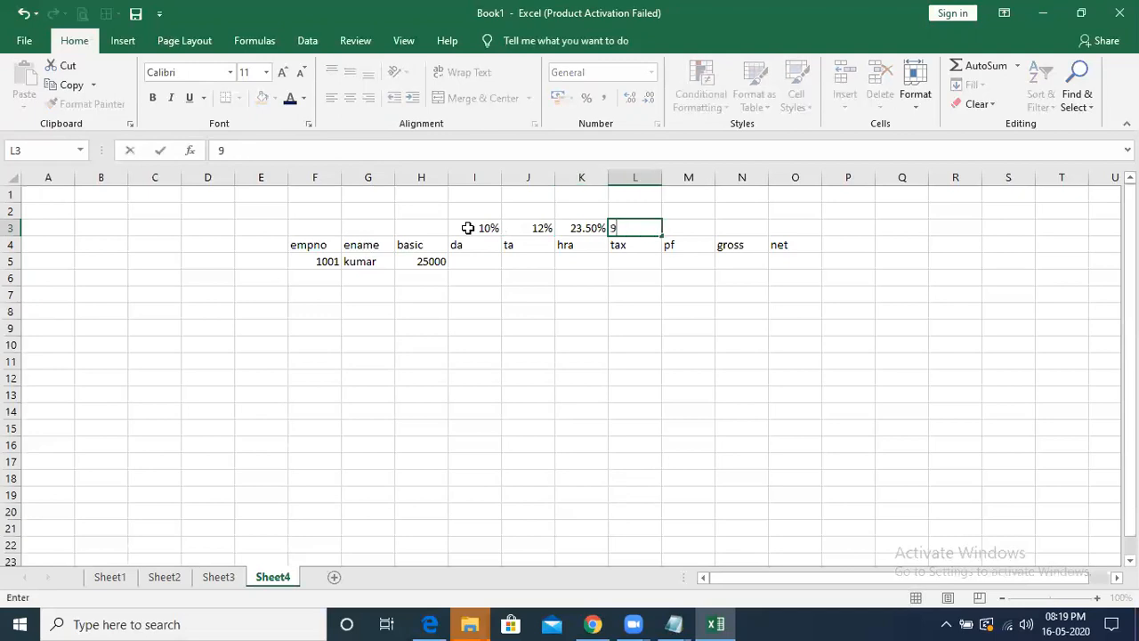
{"action": "type", "text": ".65%"}
{"action": "key", "text": "Tab"}
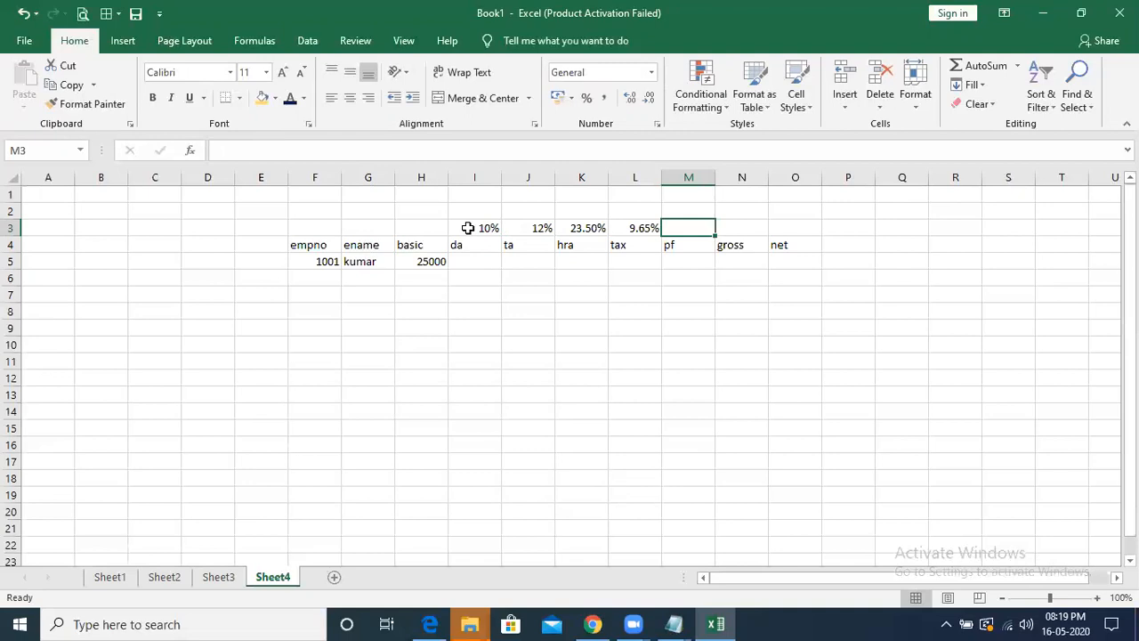
{"action": "type", "text": "6"}
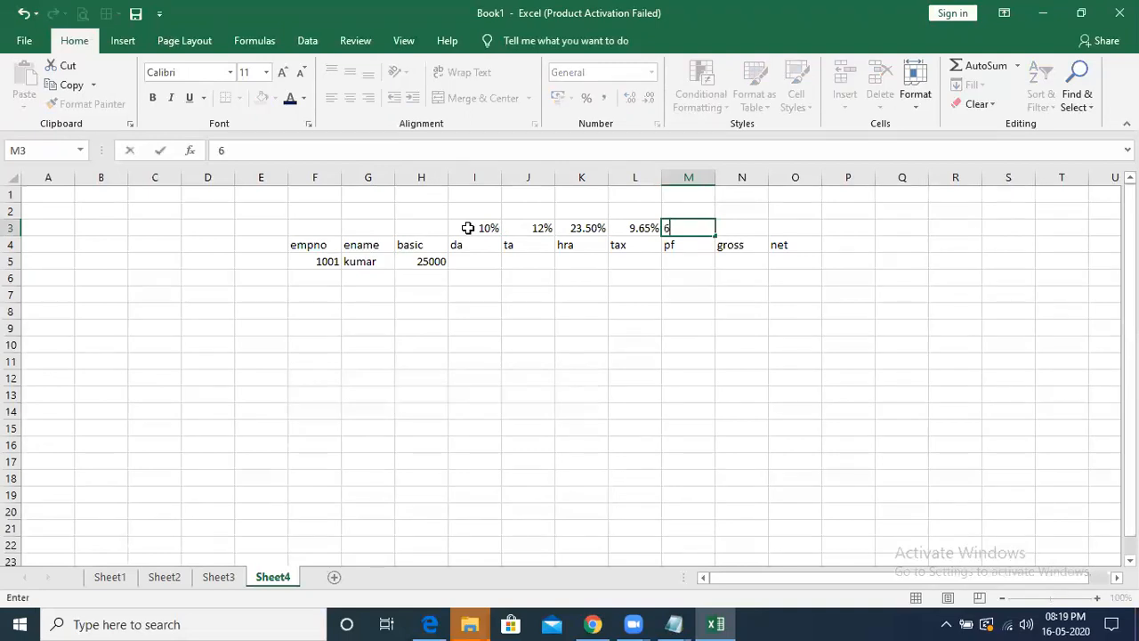
{"action": "type", "text": "%"}
{"action": "key", "text": "Tab"}
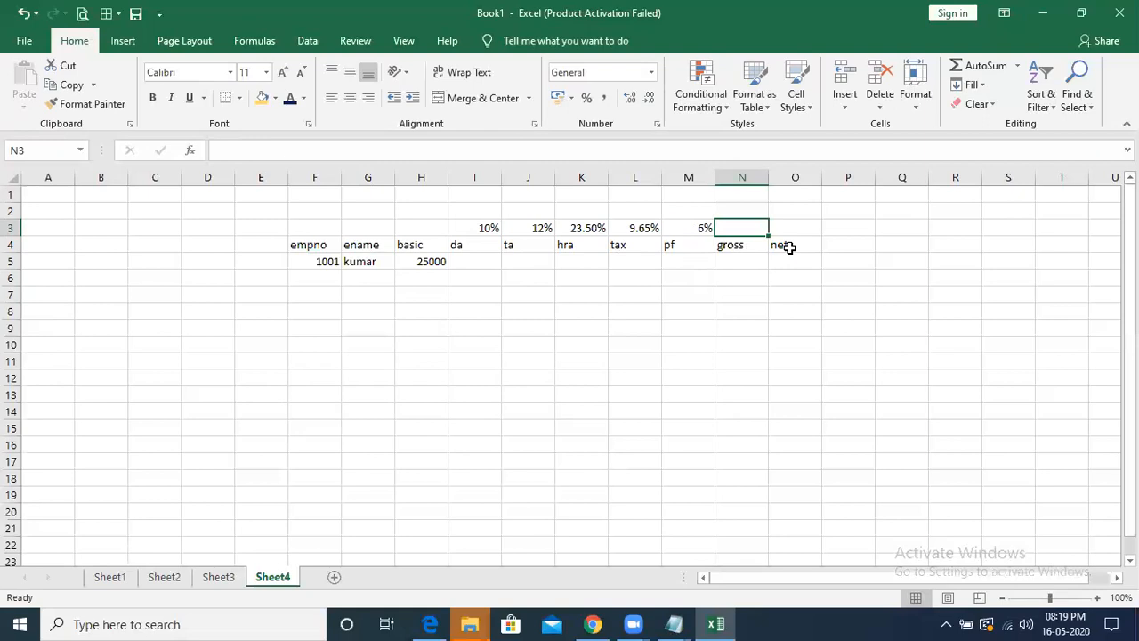
- Calculate the employee's da in I5 as 10% of basic with the formula =H5*10%
{"action": "left_click", "coordinate": [466, 259]}
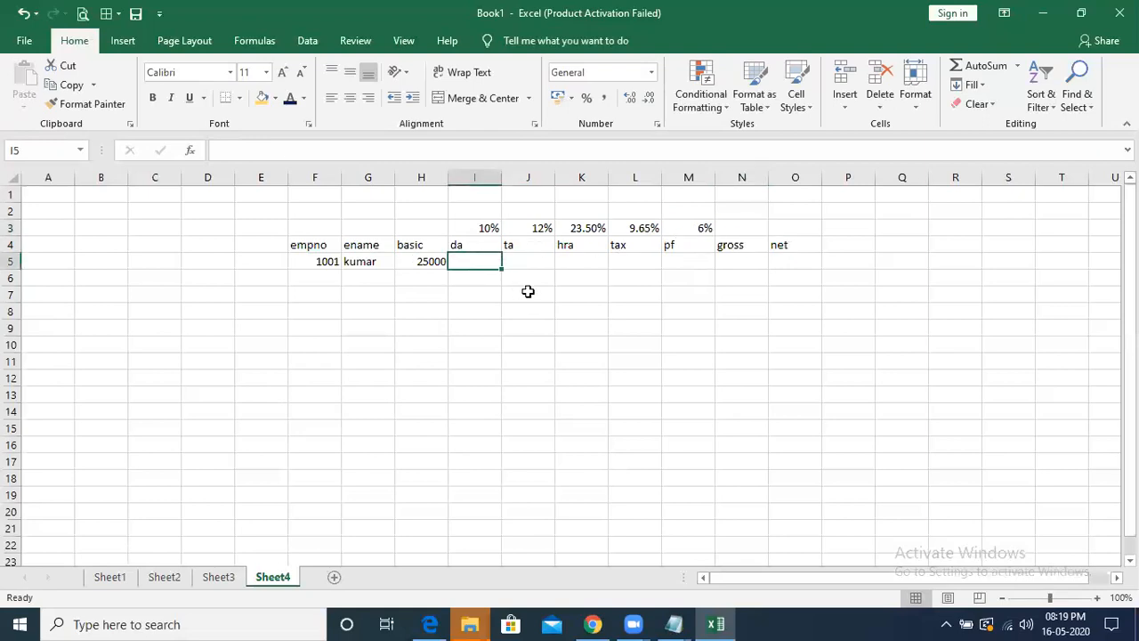
{"action": "type", "text": "="}
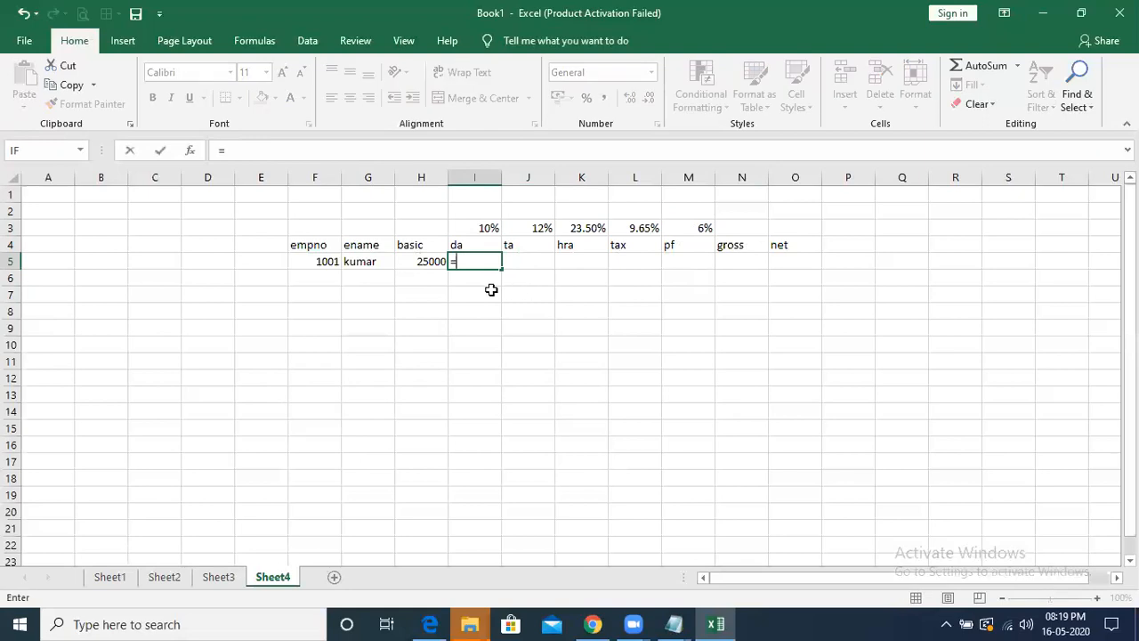
{"action": "left_click", "coordinate": [424, 262]}
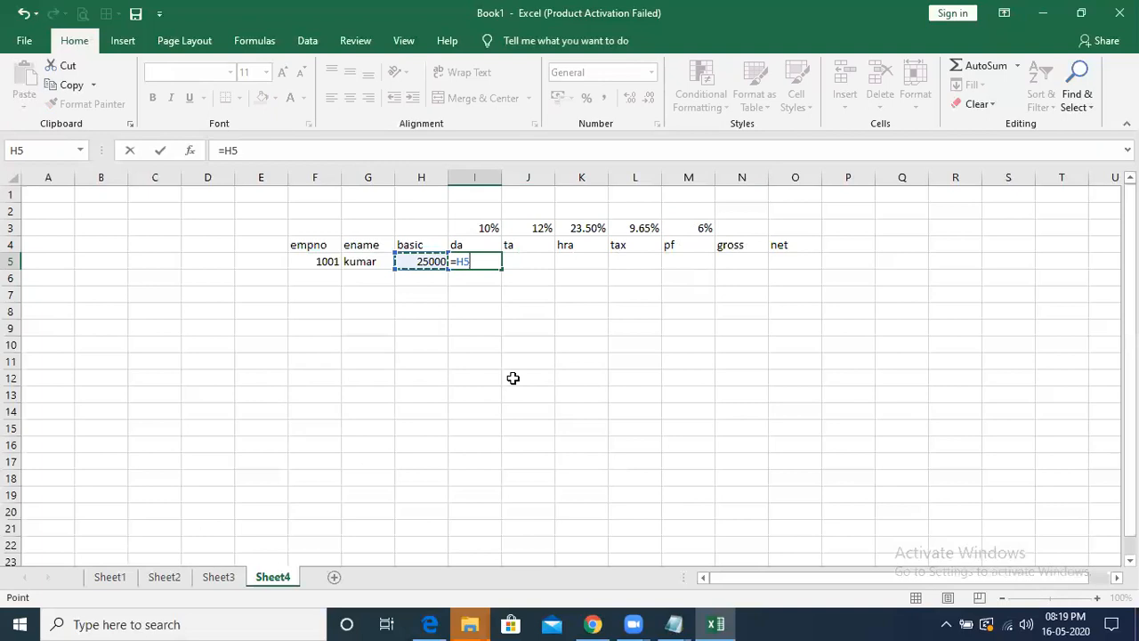
{"action": "type", "text": "*"}
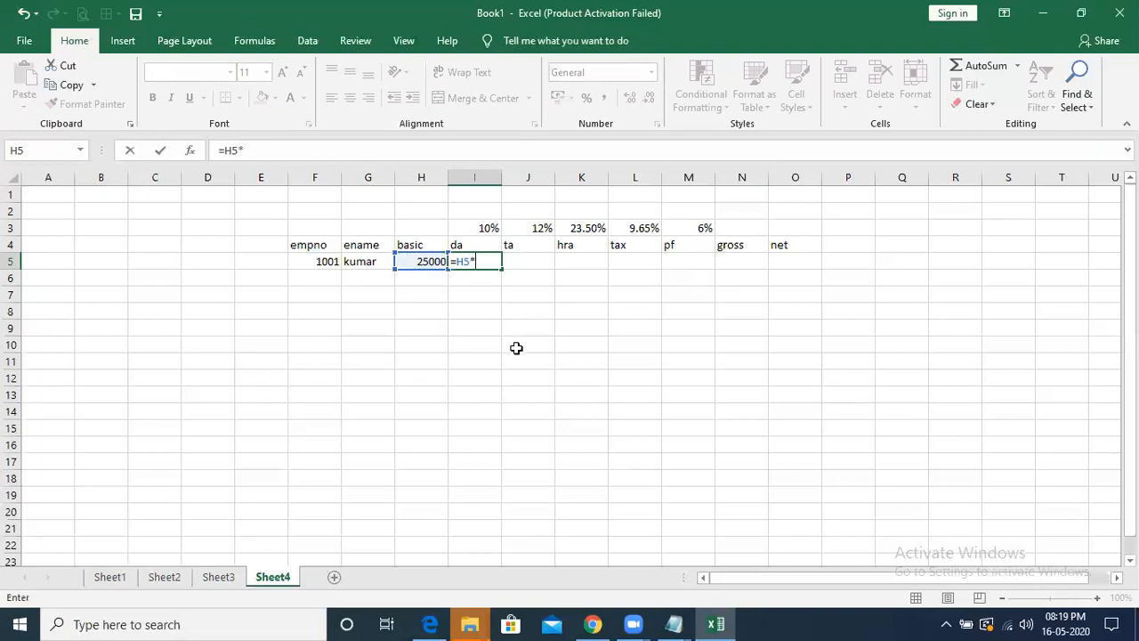
{"action": "type", "text": "10%"}
{"action": "key", "text": "Return"}
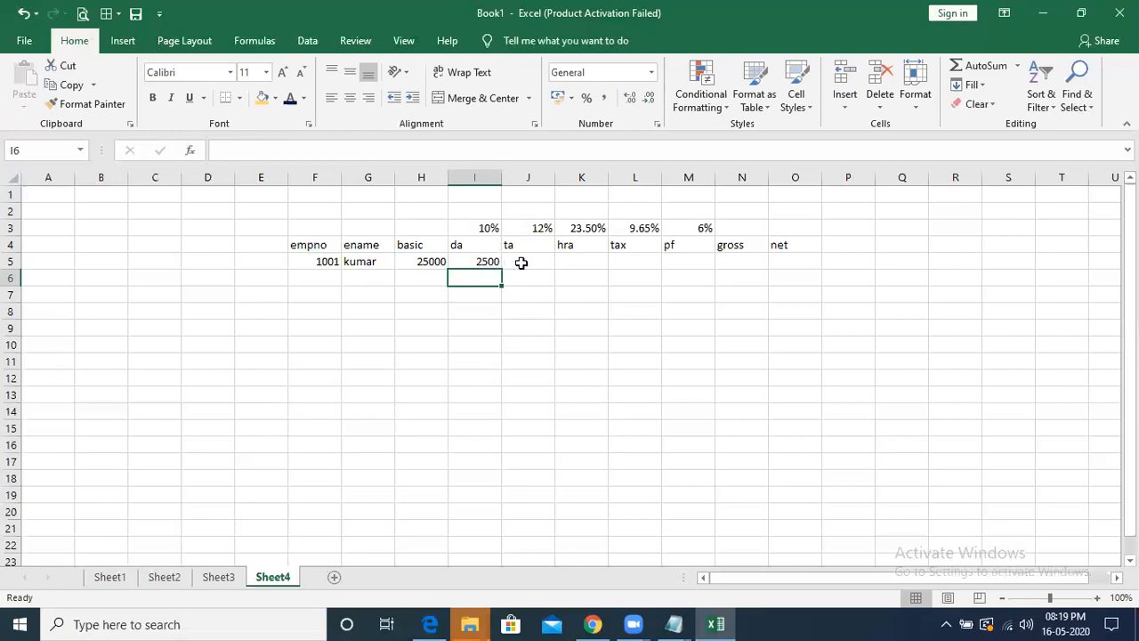
- Calculate the employee's ta in J5 as 12% of basic with the formula =H5*12%
{"action": "left_click", "coordinate": [521, 261]}
{"action": "type", "text": "="}
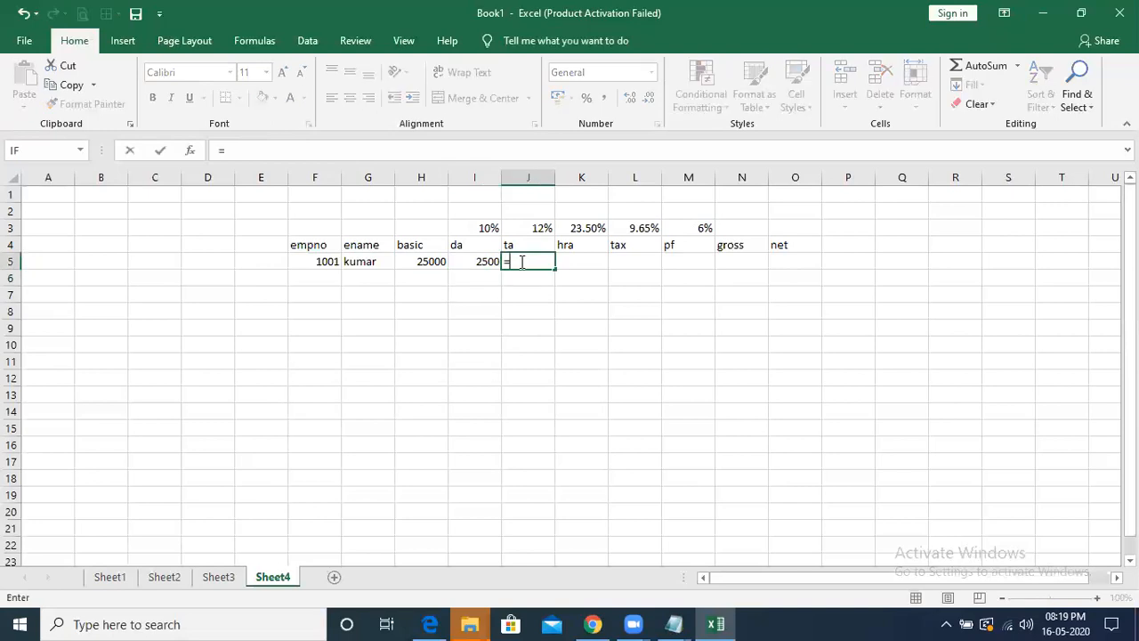
{"action": "left_click", "coordinate": [425, 262]}
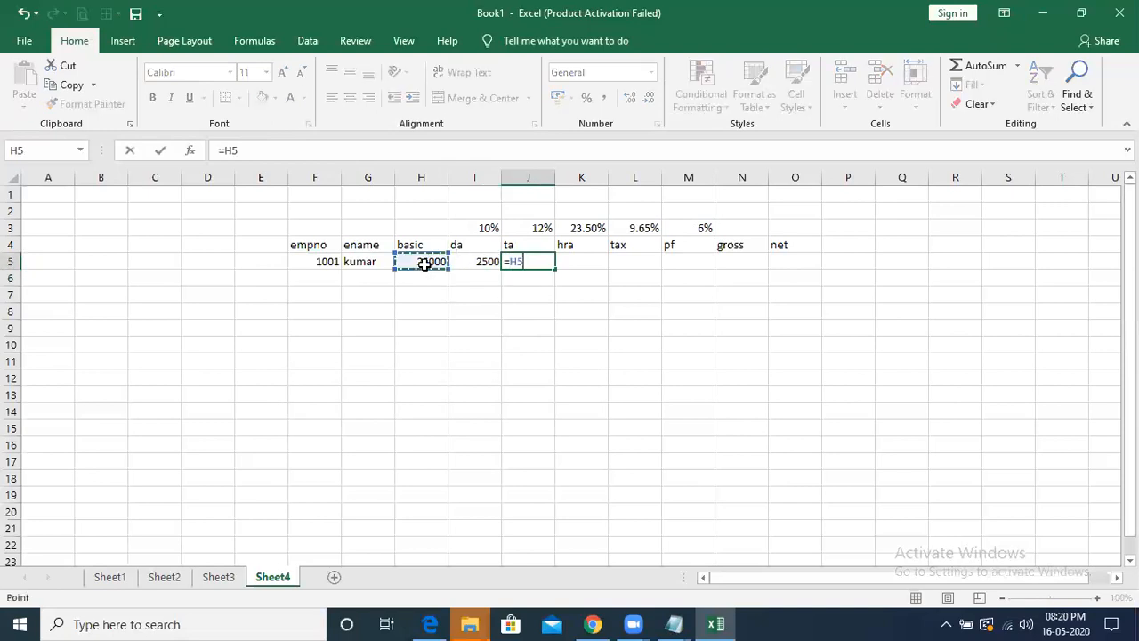
{"action": "type", "text": "*12%"}
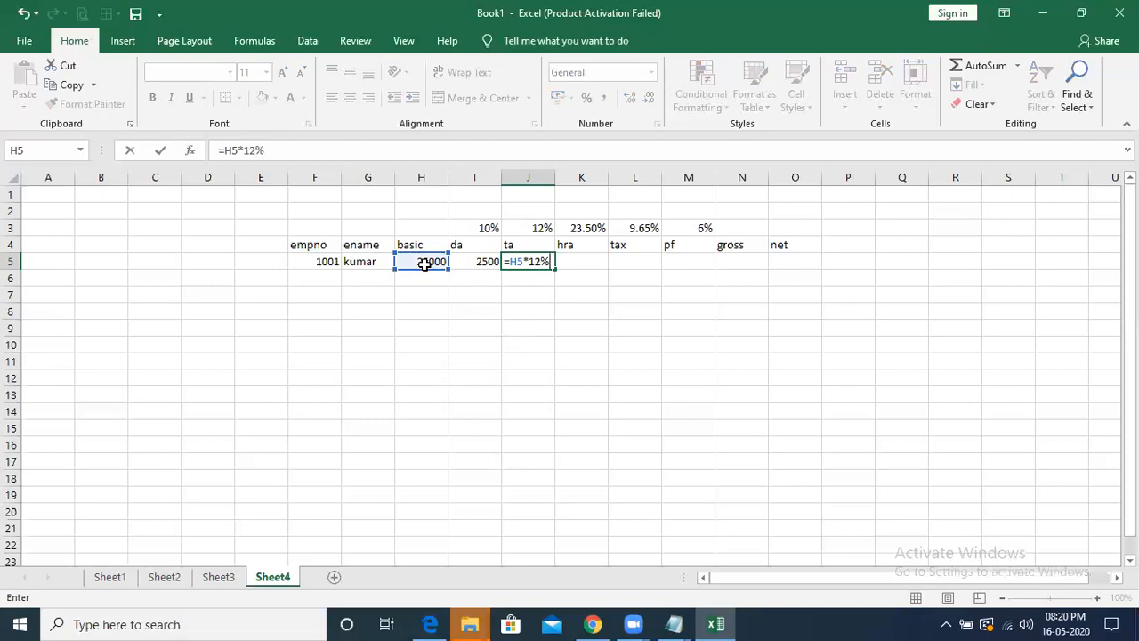
{"action": "key", "text": "Return"}
- Calculate the employee's hra in K5 as 23.50% of basic with the formula =H5*23.50%
{"action": "key", "text": "Right"}
{"action": "key", "text": "Up"}
{"action": "key", "text": "Up"}
{"action": "key", "text": "Down"}
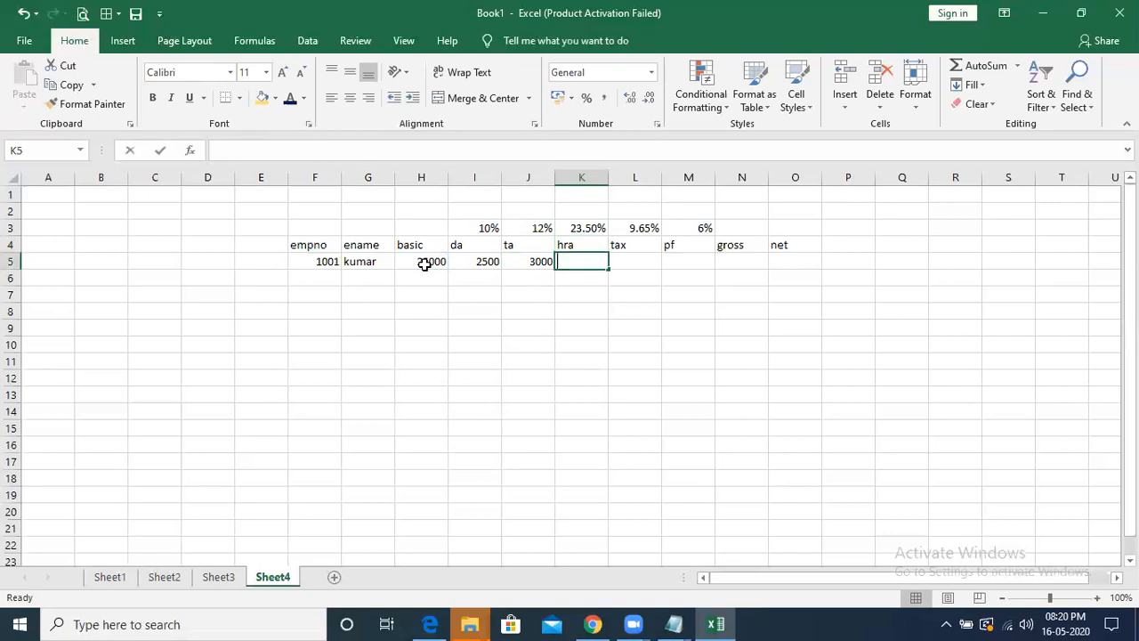
{"action": "type", "text": "="}
{"action": "left_click", "coordinate": [411, 261]}
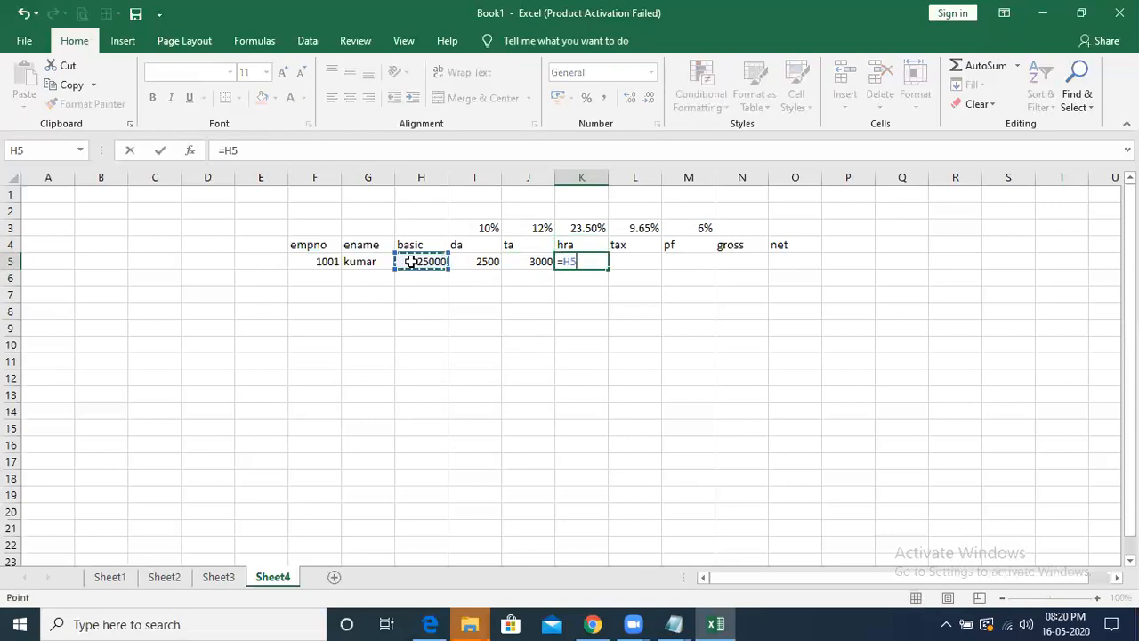
{"action": "type", "text": "*23.50"}
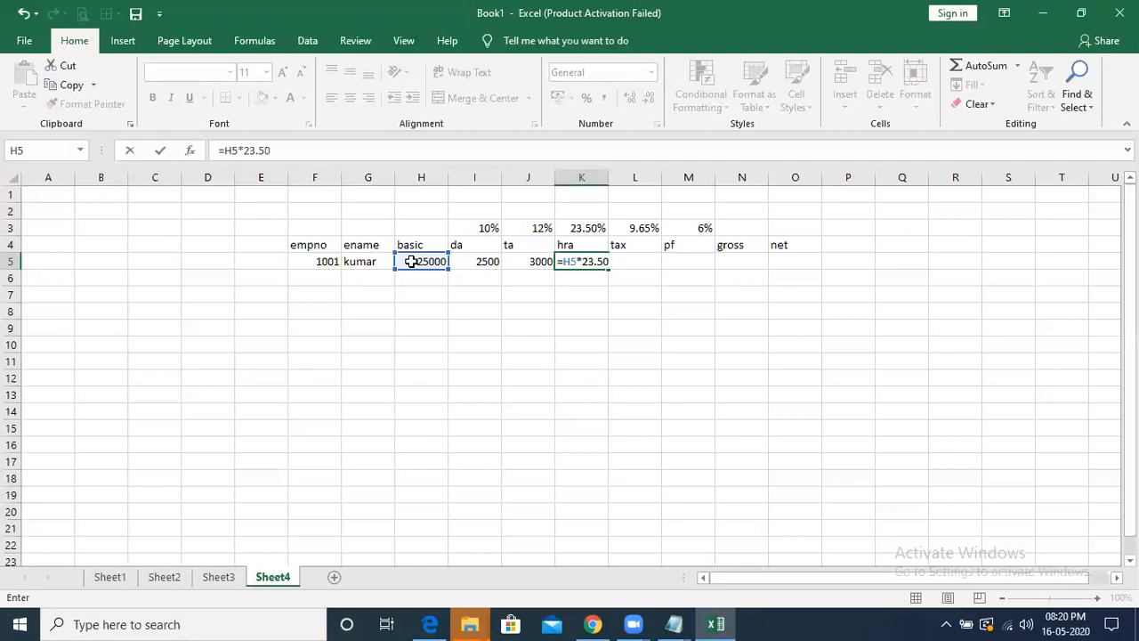
{"action": "type", "text": "%"}
{"action": "key", "text": "Return"}
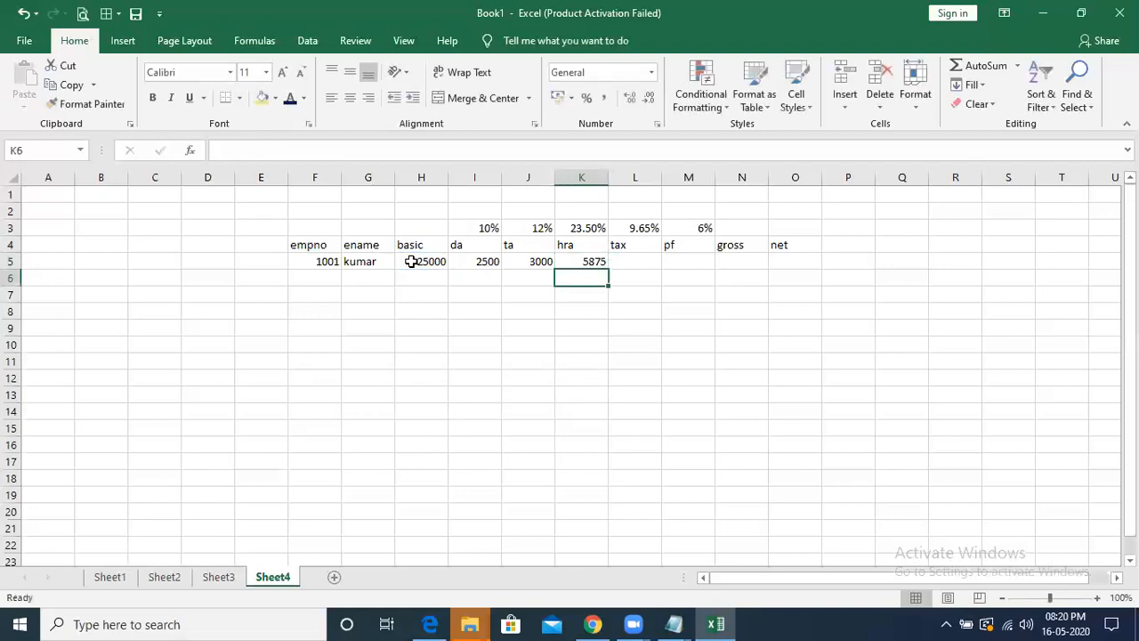
- Calculate the employee's tax in L5 as 9.65% of basic with the formula =H5*9.65%
{"action": "key", "text": "Up"}
{"action": "key", "text": "Right"}
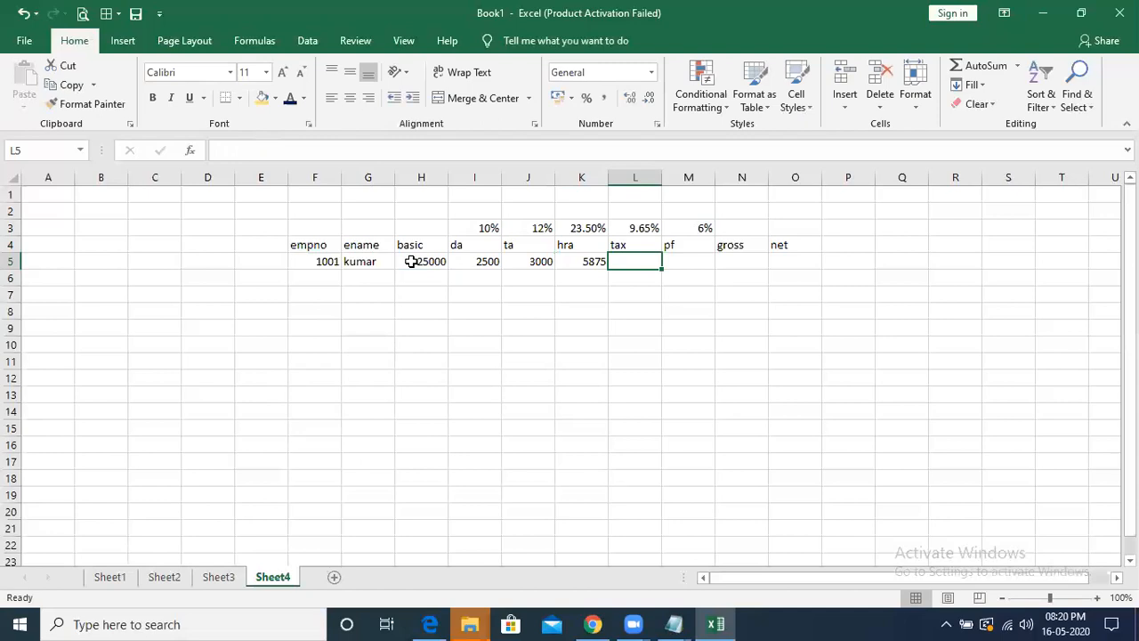
{"action": "type", "text": "="}
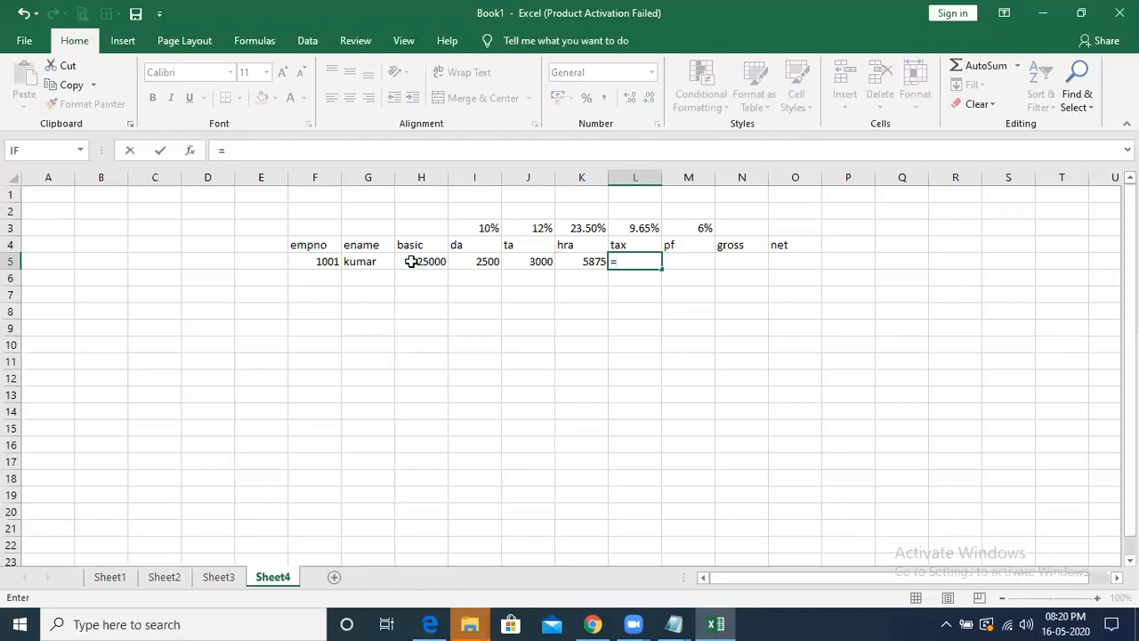
{"action": "left_click", "coordinate": [411, 261]}
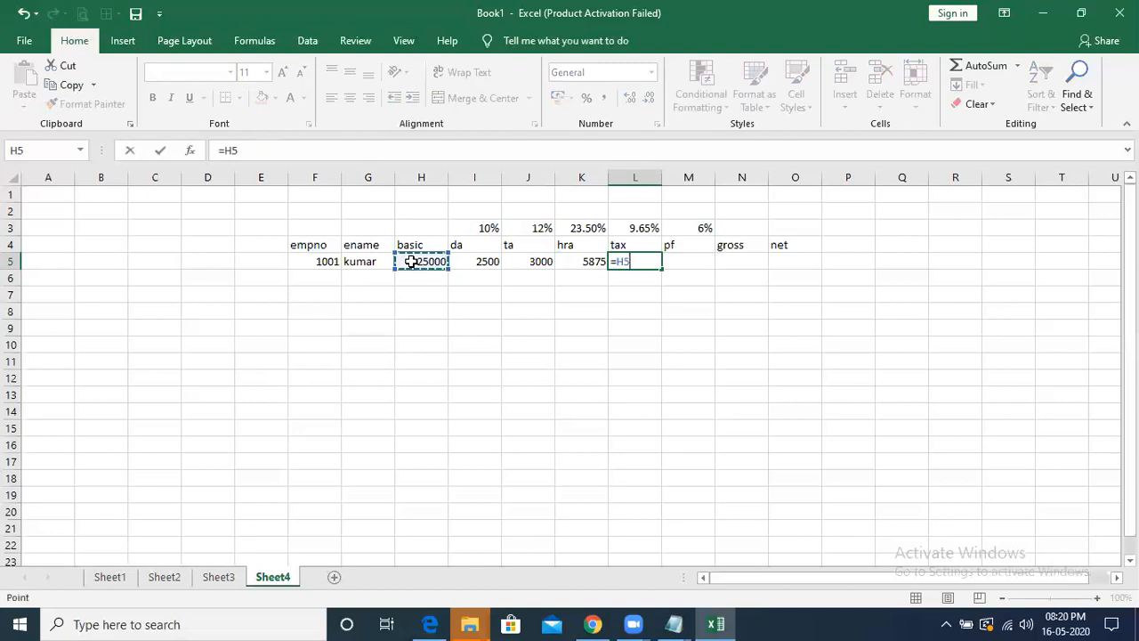
{"action": "type", "text": "*9.65%"}
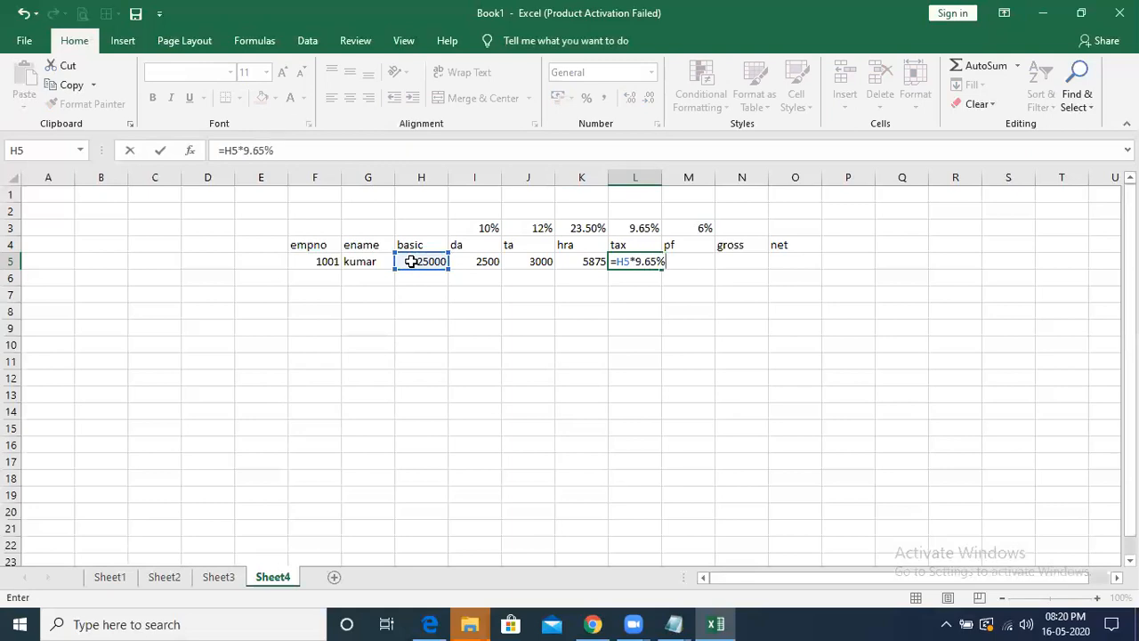
{"action": "key", "text": "Return"}
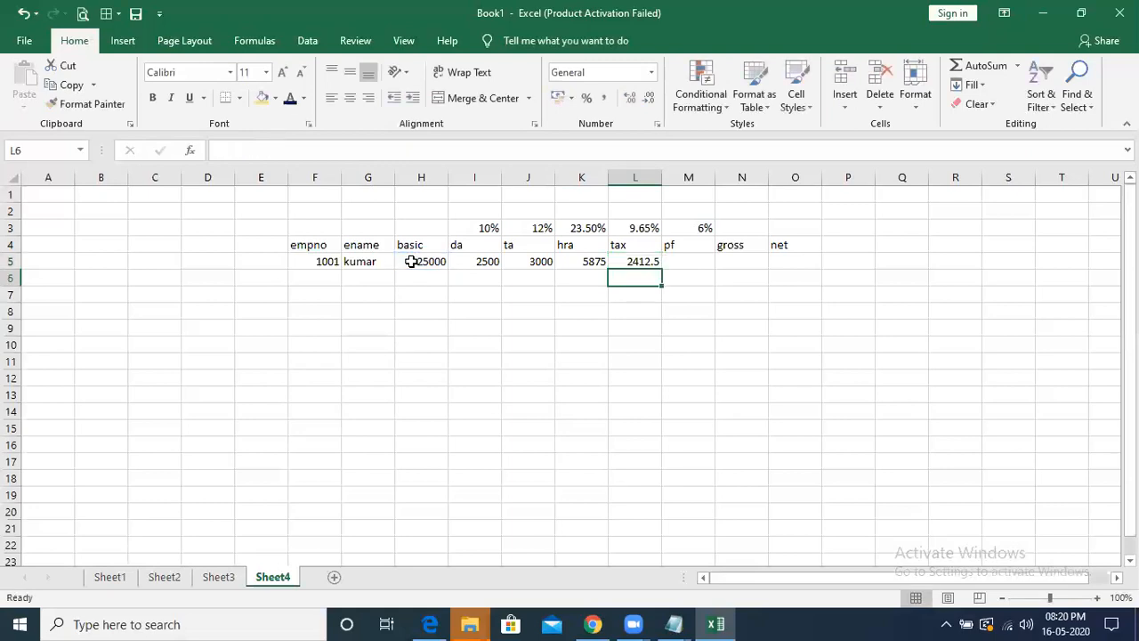
- Calculate the employee's pf in M5 as 6% of basic with the formula =H5*6%
{"action": "key", "text": "Up"}
{"action": "key", "text": "Right"}
{"action": "type", "text": "="}
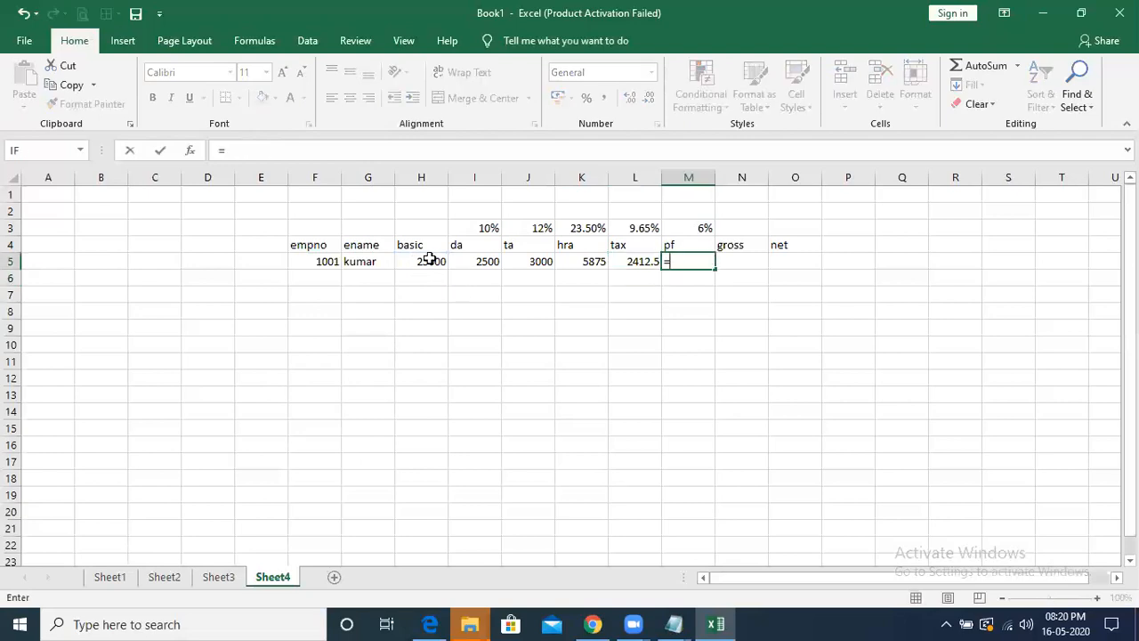
{"action": "left_click", "coordinate": [428, 261]}
{"action": "type", "text": "*6%"}
{"action": "key", "text": "Return"}
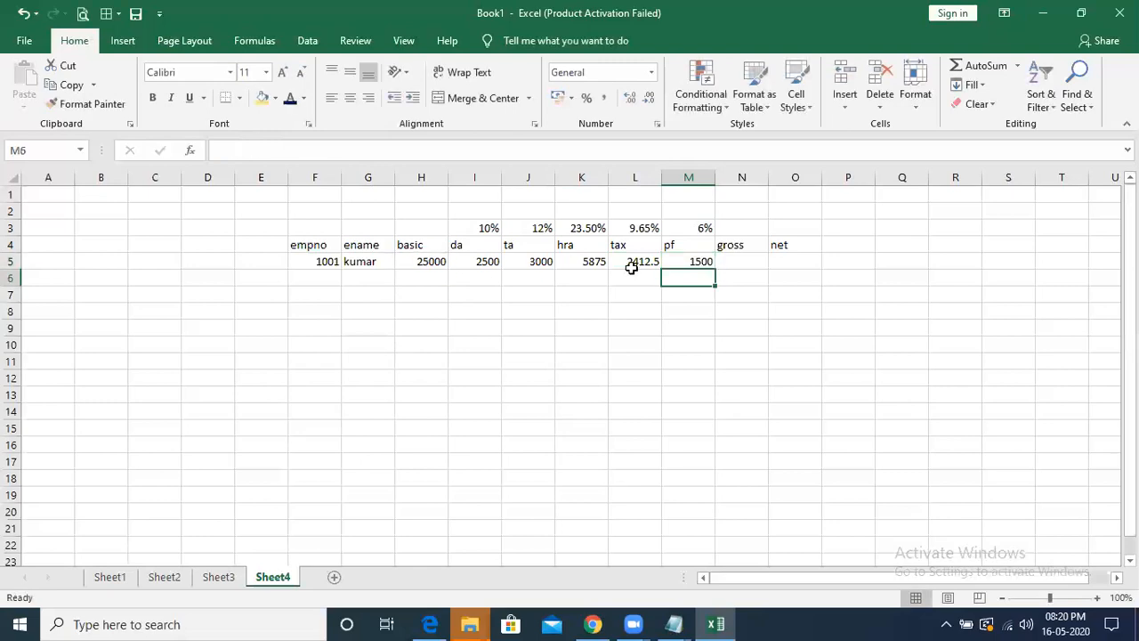
- Calculate gross in N5 by adding basic, da, ta and hra with the formula =H5+I5+J5+K5
{"action": "left_click", "coordinate": [731, 256]}
{"action": "type", "text": "="}
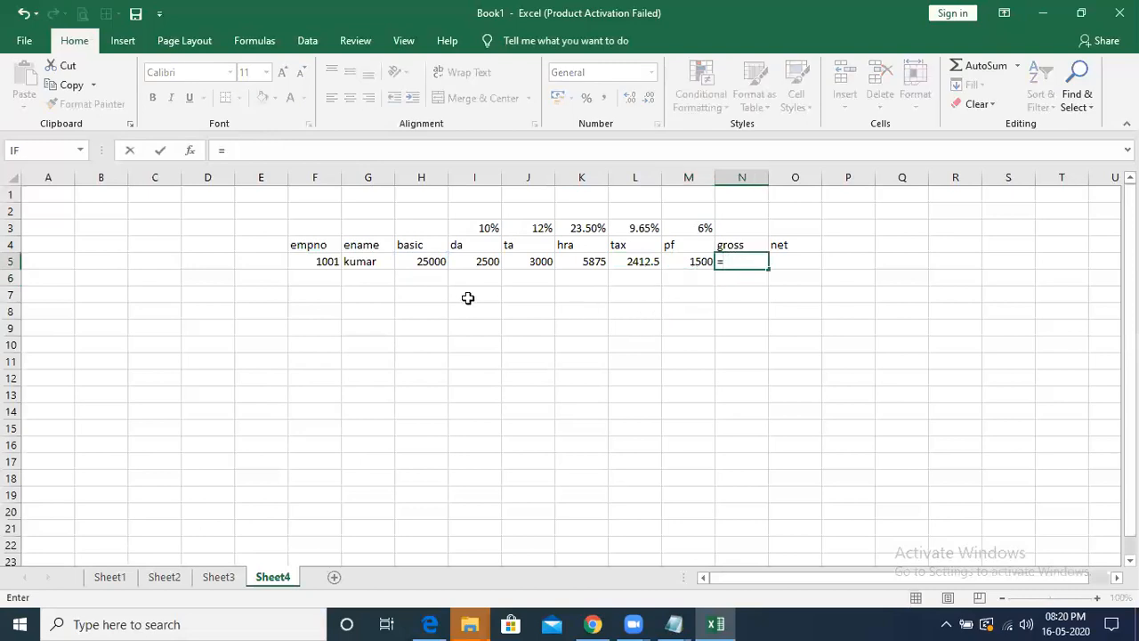
{"action": "left_click", "coordinate": [424, 260]}
{"action": "type", "text": "+"}
{"action": "left_click", "coordinate": [464, 259]}
{"action": "type", "text": "+"}
{"action": "left_click", "coordinate": [536, 259]}
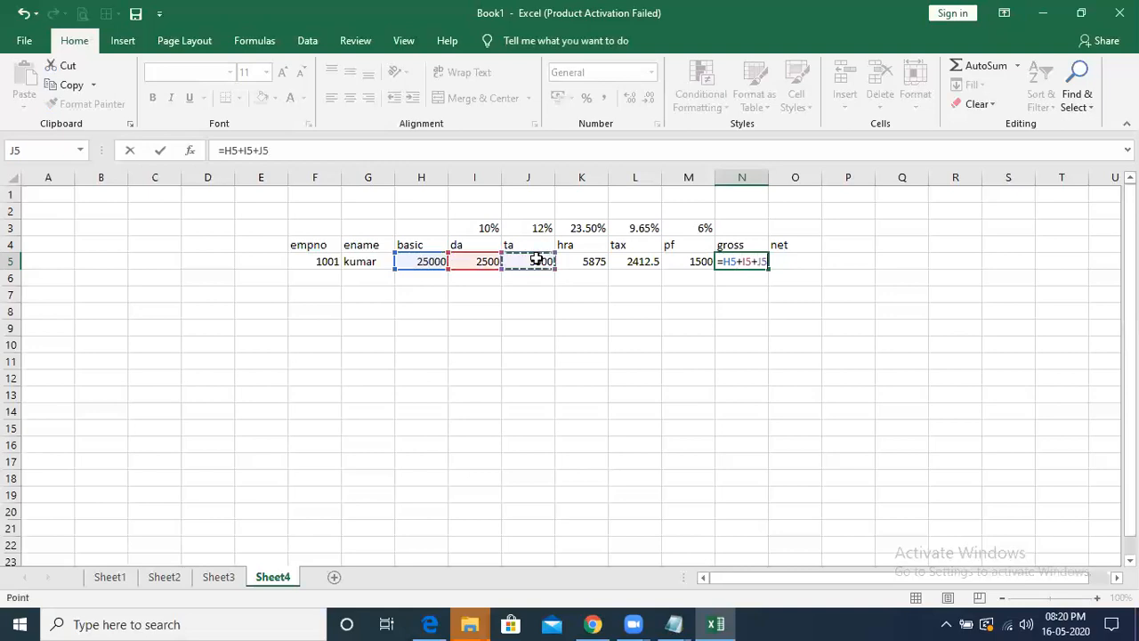
{"action": "type", "text": "+"}
{"action": "left_click", "coordinate": [578, 262]}
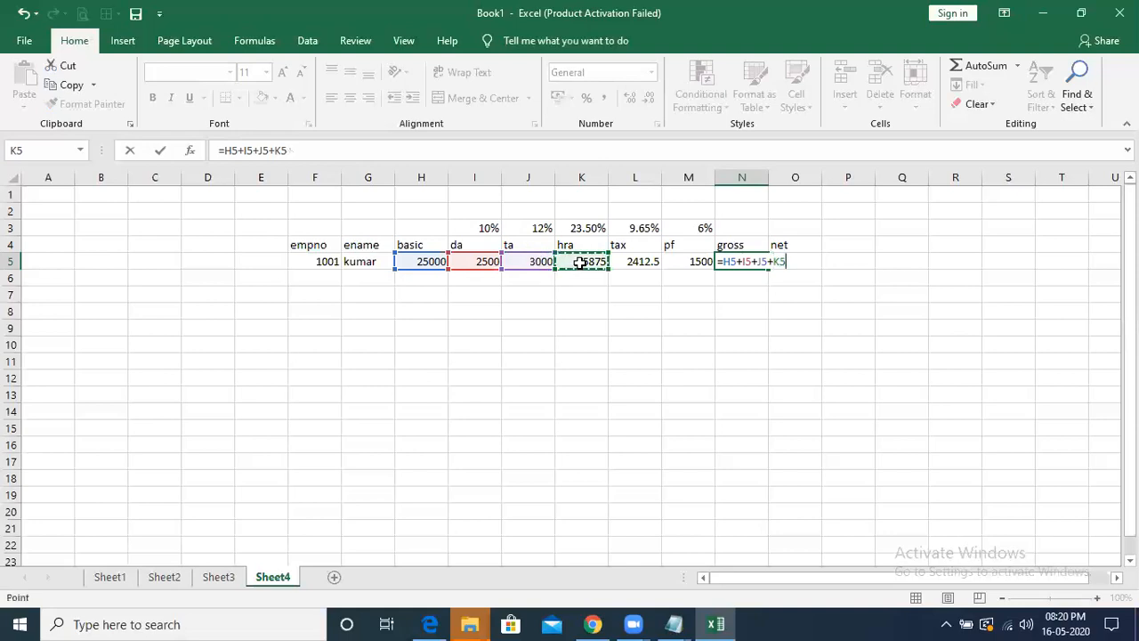
{"action": "key", "text": "Return"}
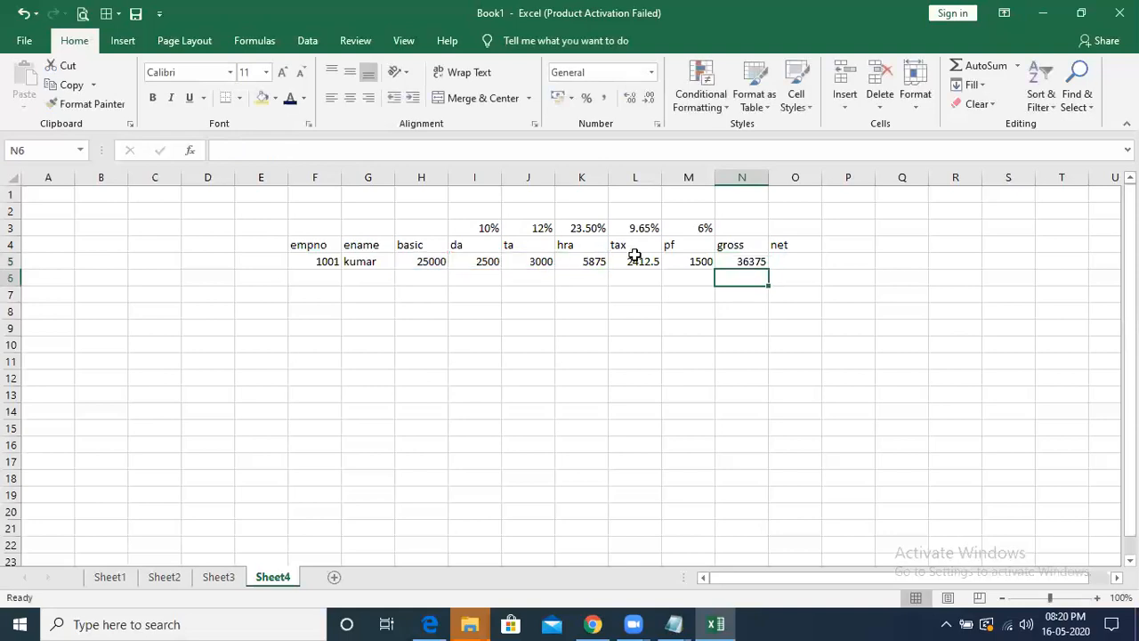
- Calculate net in O5 by subtracting tax and pf from gross with the formula =N5-L5-M5
{"action": "left_click", "coordinate": [788, 260]}
{"action": "type", "text": "="}
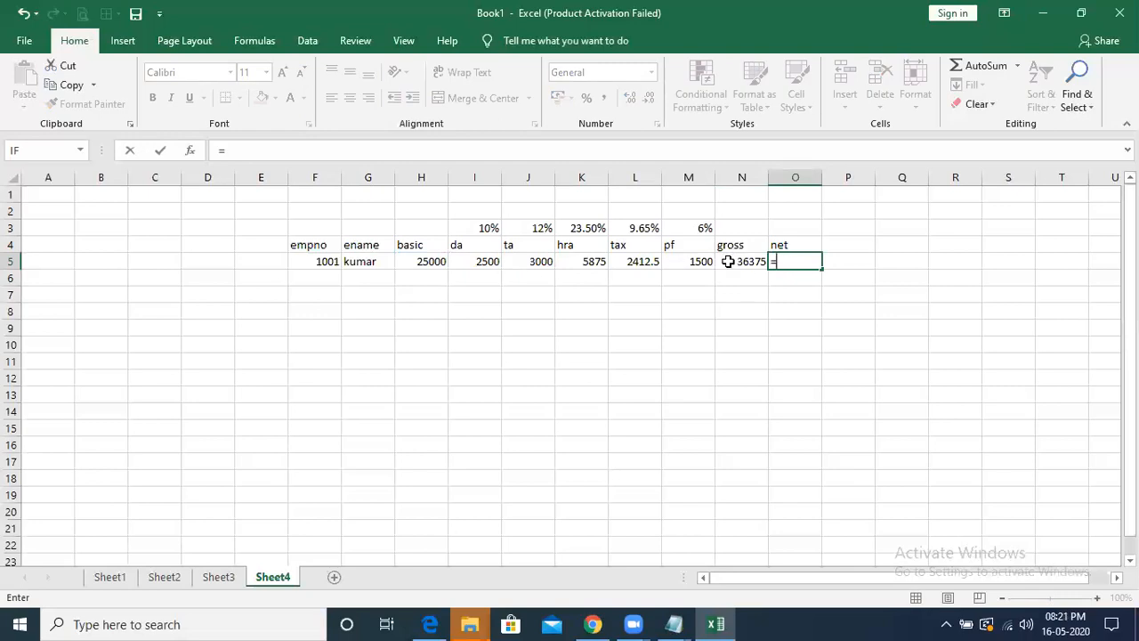
{"action": "left_click", "coordinate": [746, 261]}
{"action": "type", "text": "-"}
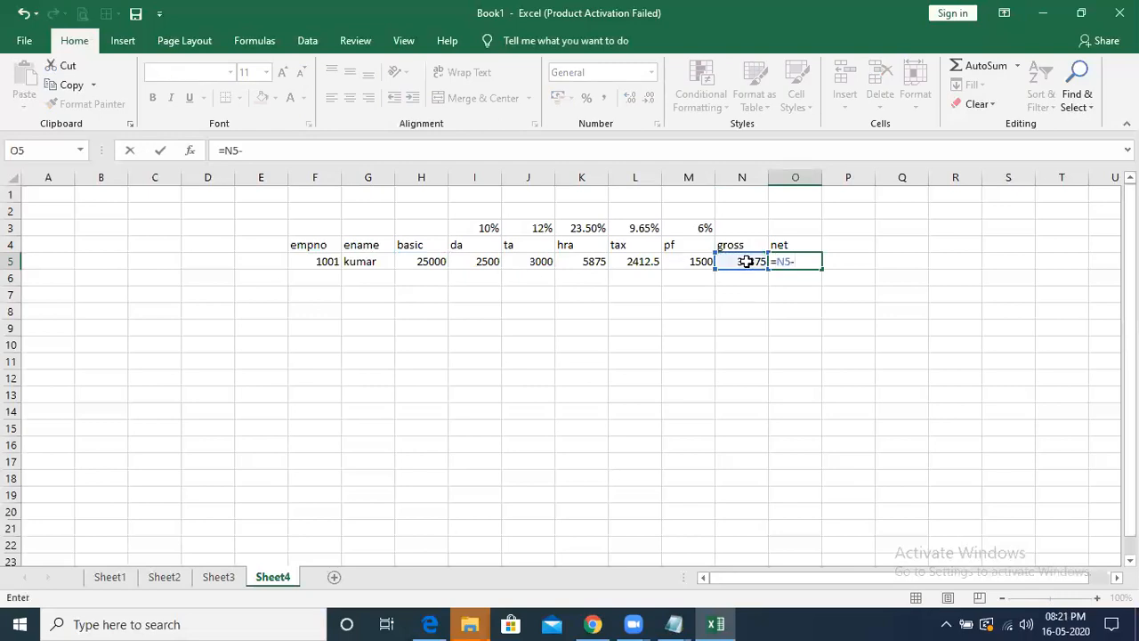
{"action": "left_click", "coordinate": [640, 259]}
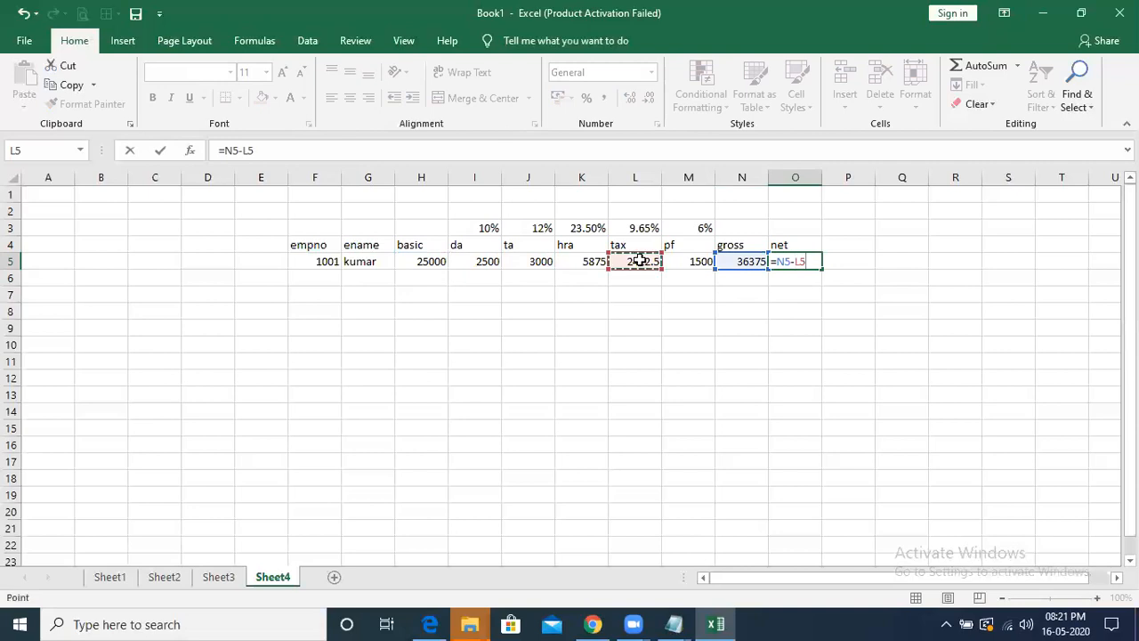
{"action": "type", "text": "-"}
{"action": "left_click", "coordinate": [690, 259]}
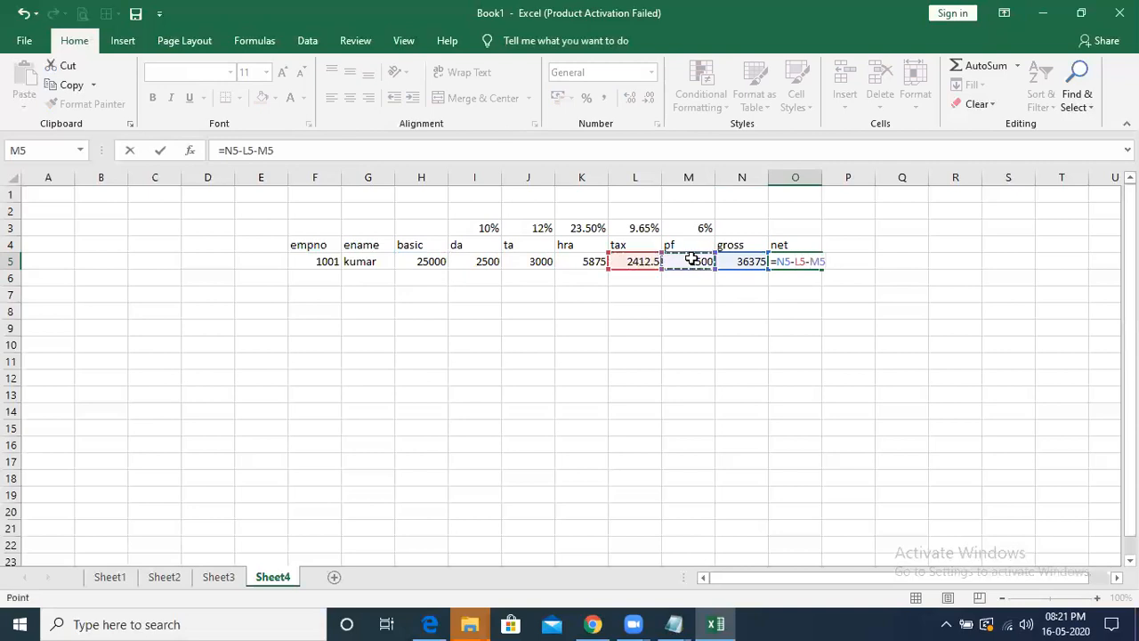
{"action": "key", "text": "Return"}
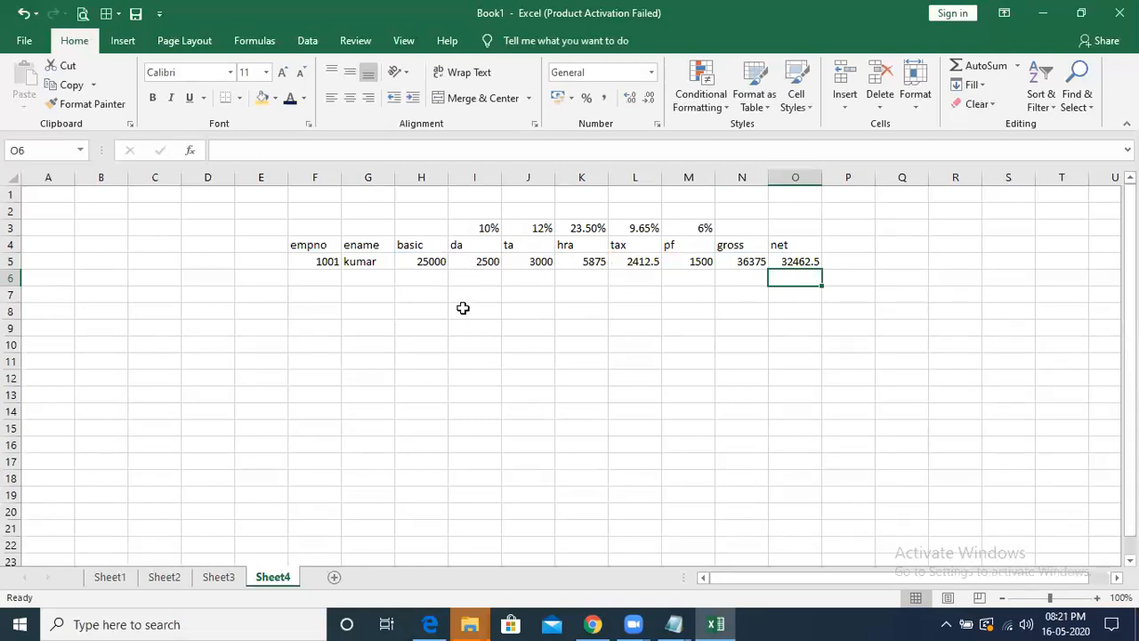
- Compare the Total, Avg, Pass/Fail, Grade and Rank formulas on Sheet1 with the da and ta formulas on Sheet4
{"action": "left_click", "coordinate": [109, 578]}
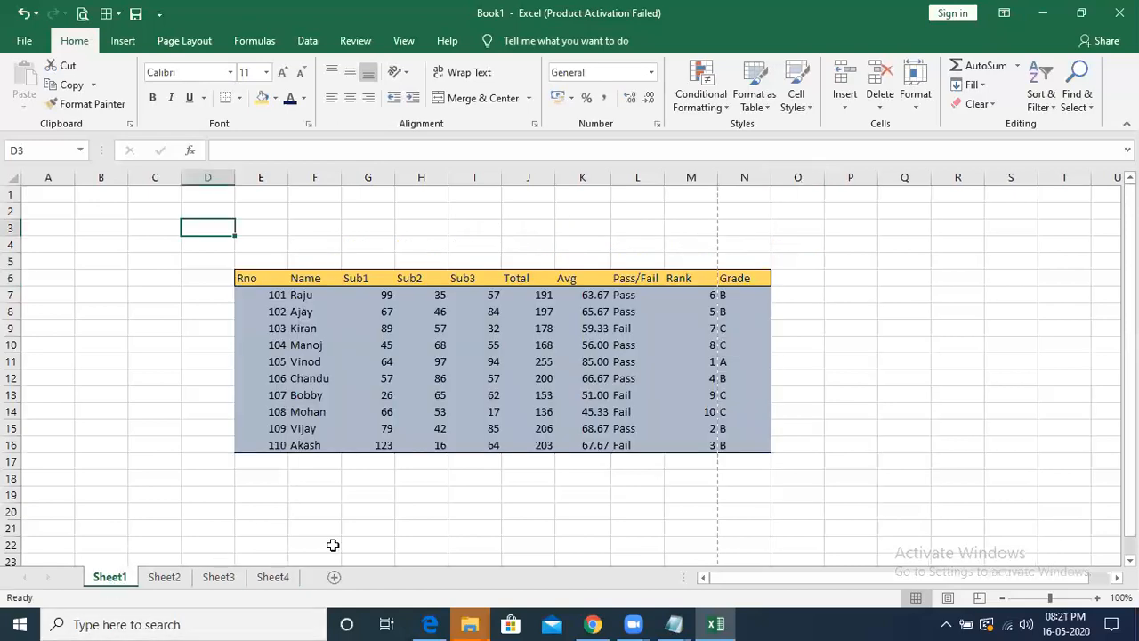
{"action": "left_click", "coordinate": [542, 297]}
{"action": "left_click", "coordinate": [578, 297]}
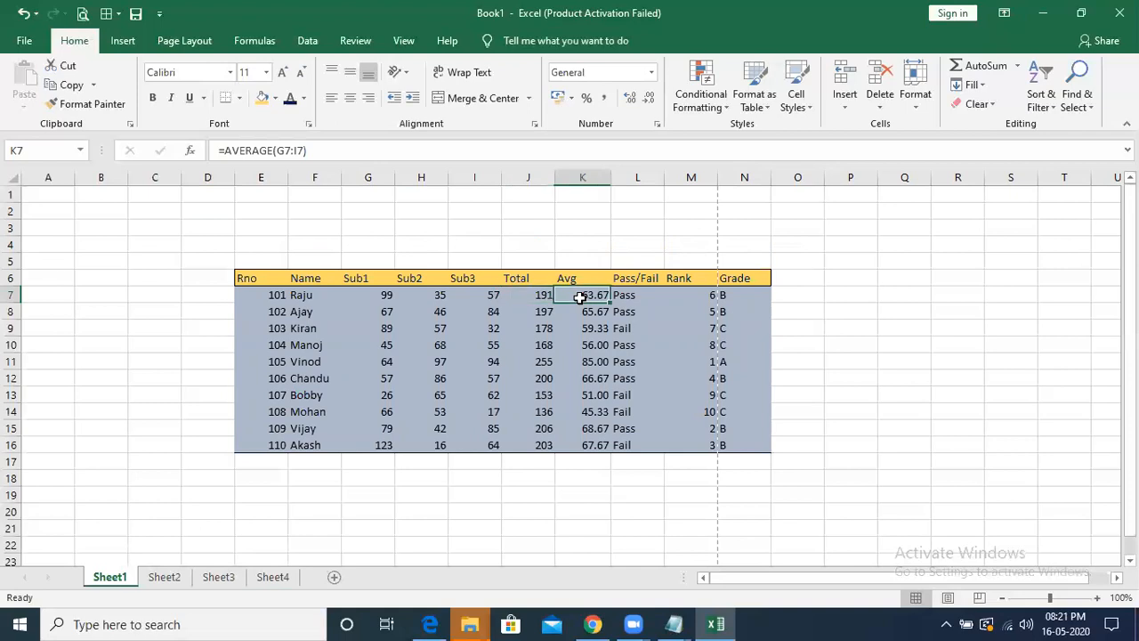
{"action": "left_click", "coordinate": [651, 294]}
{"action": "left_click", "coordinate": [730, 298]}
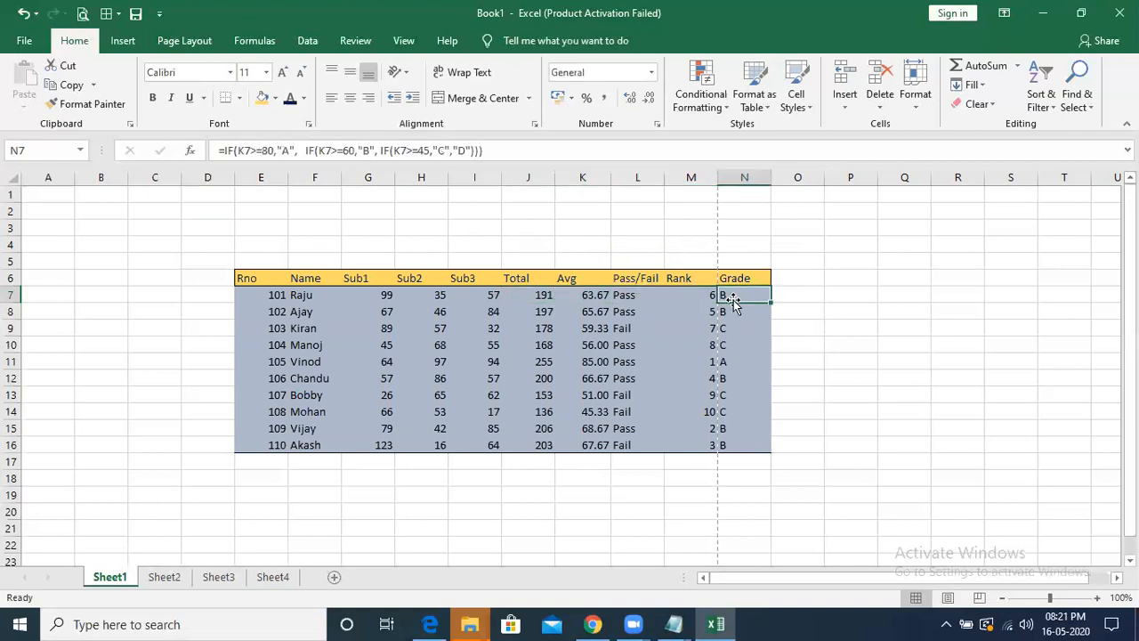
{"action": "left_click", "coordinate": [671, 317]}
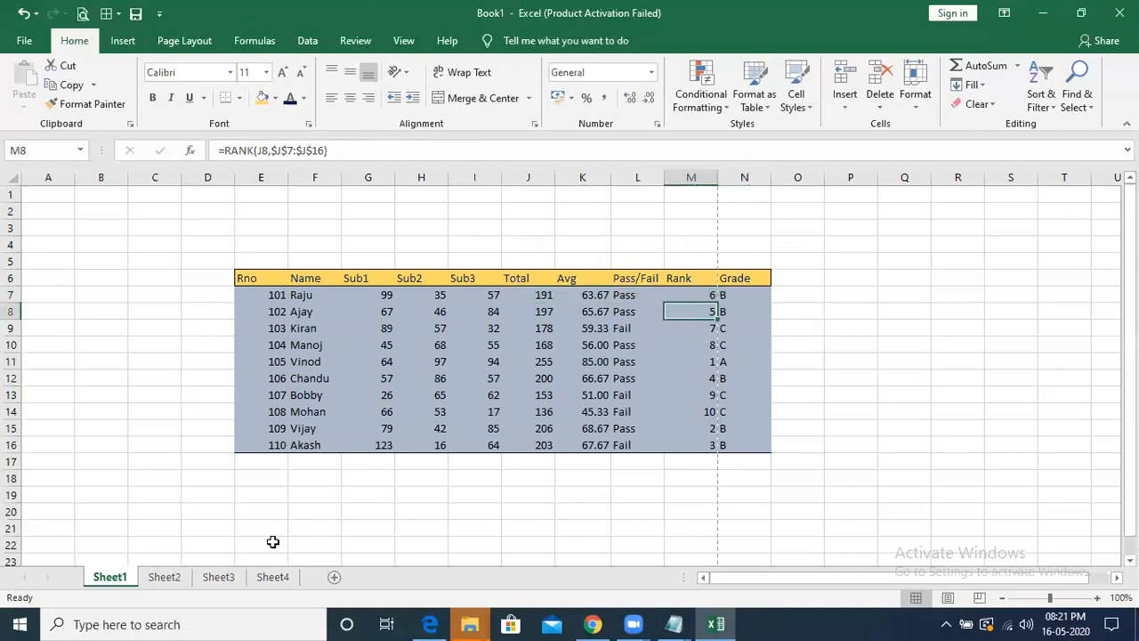
{"action": "left_click", "coordinate": [283, 581]}
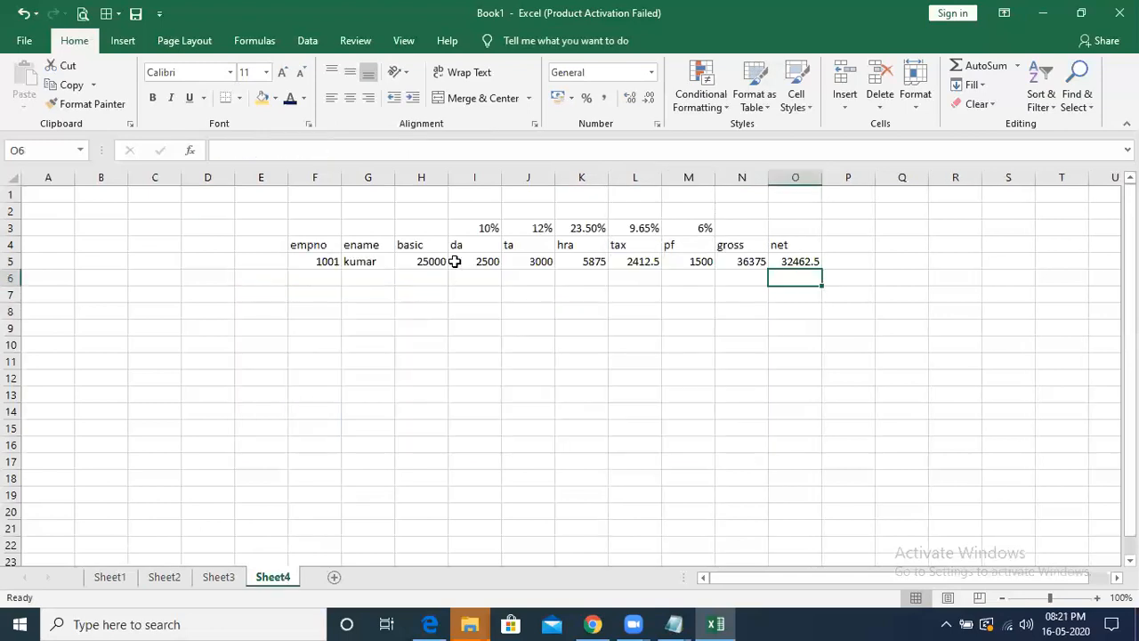
{"action": "left_click", "coordinate": [481, 261]}
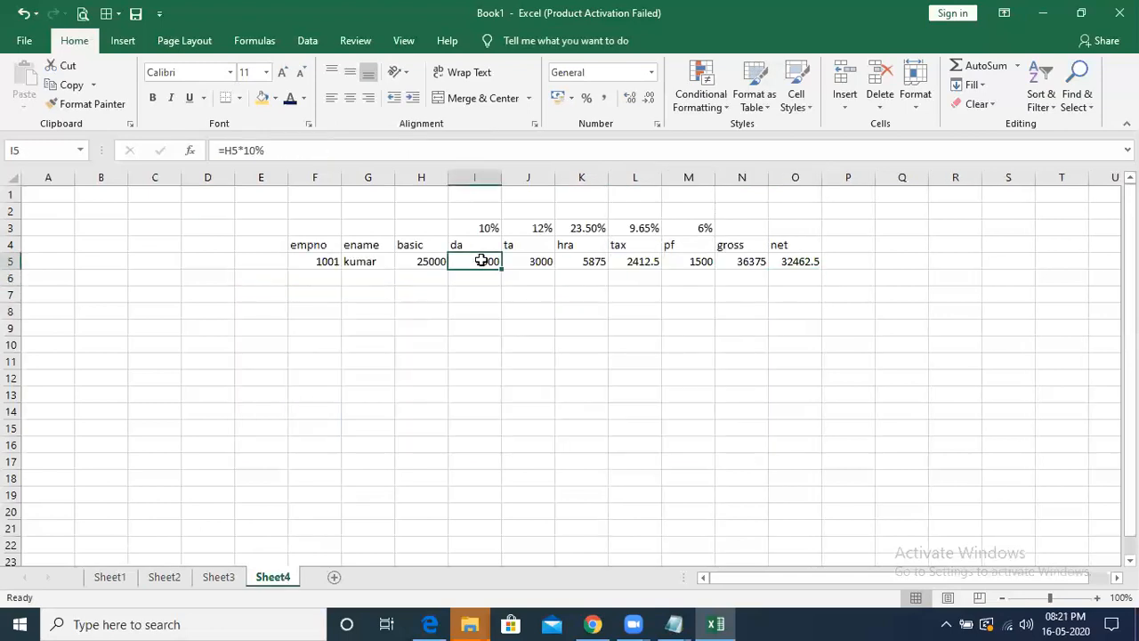
{"action": "left_click", "coordinate": [531, 263]}
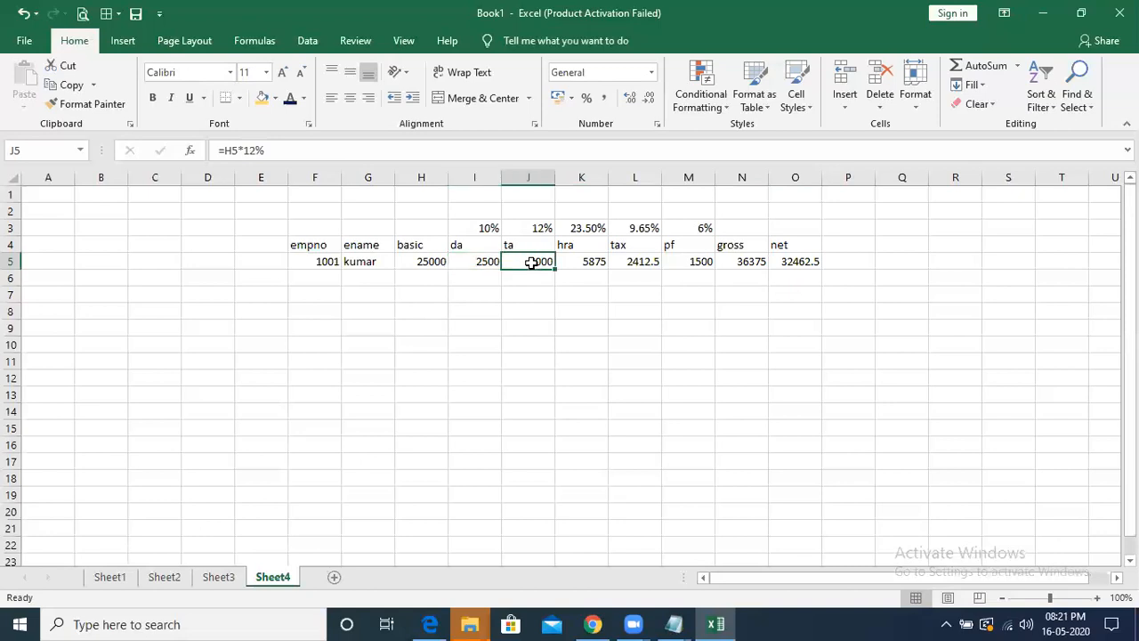
- Compare the Rank formula in the student marks table on Sheet1 with the gross formula in the salary table on Sheet4
{"action": "left_click", "coordinate": [120, 578]}
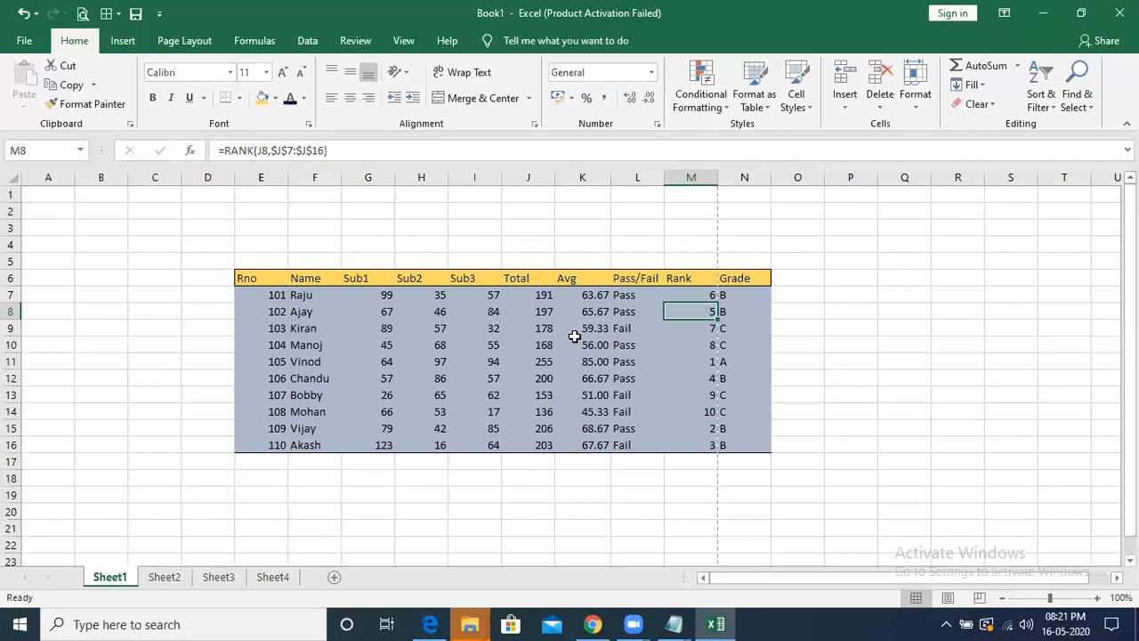
{"action": "left_click", "coordinate": [286, 577]}
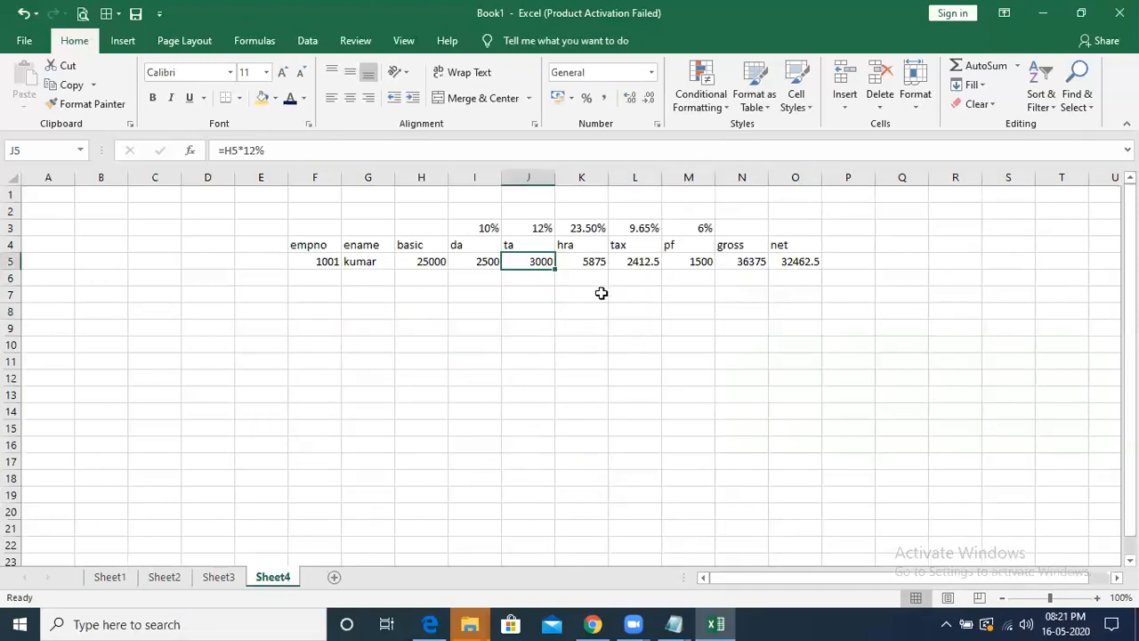
{"action": "left_click", "coordinate": [741, 258]}
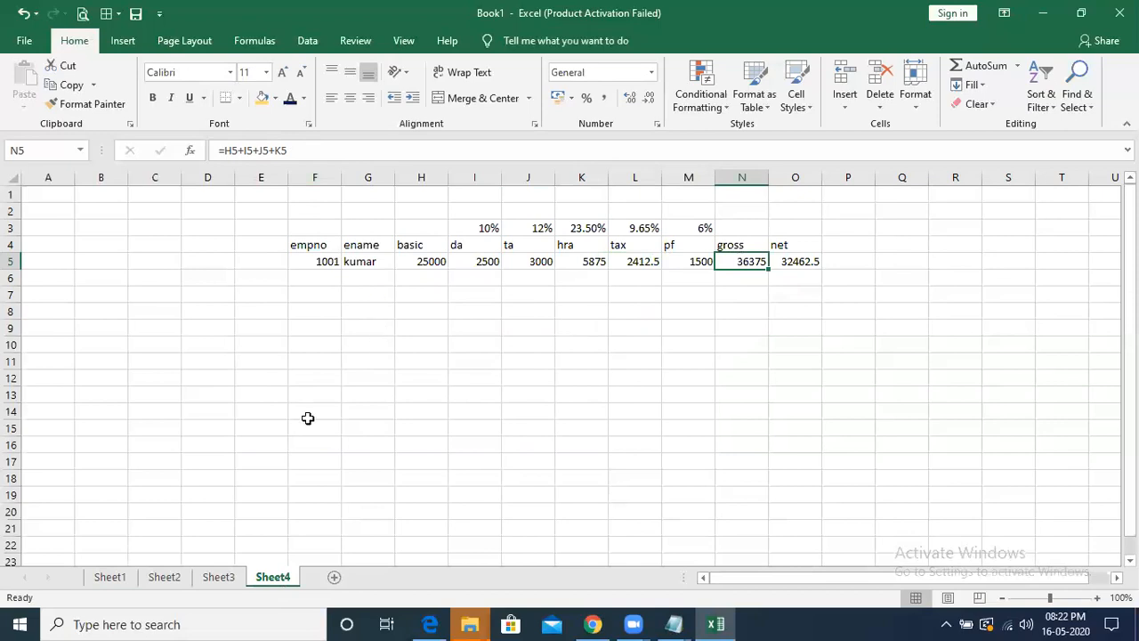
{"action": "left_click", "coordinate": [110, 577]}
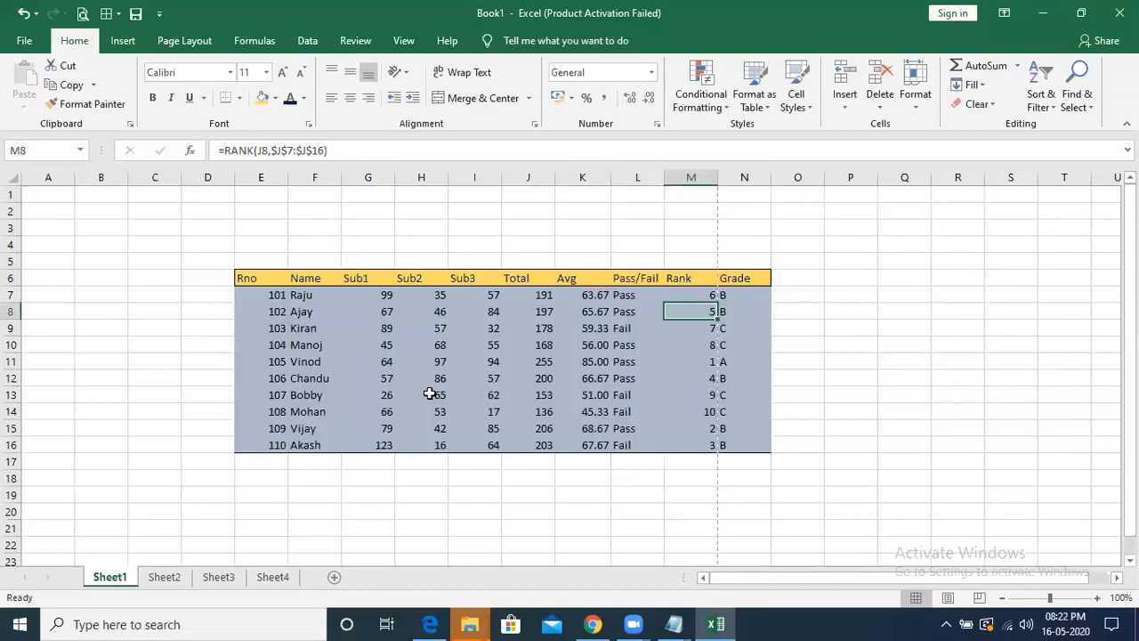
{"action": "left_click", "coordinate": [272, 579]}
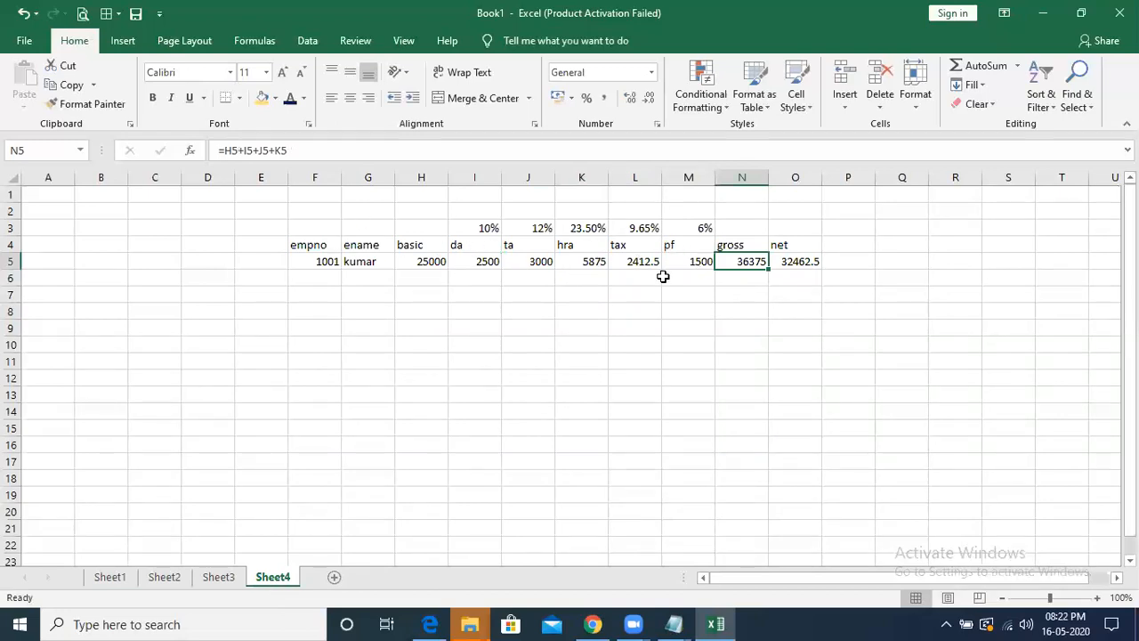
{"action": "left_click", "coordinate": [506, 389]}
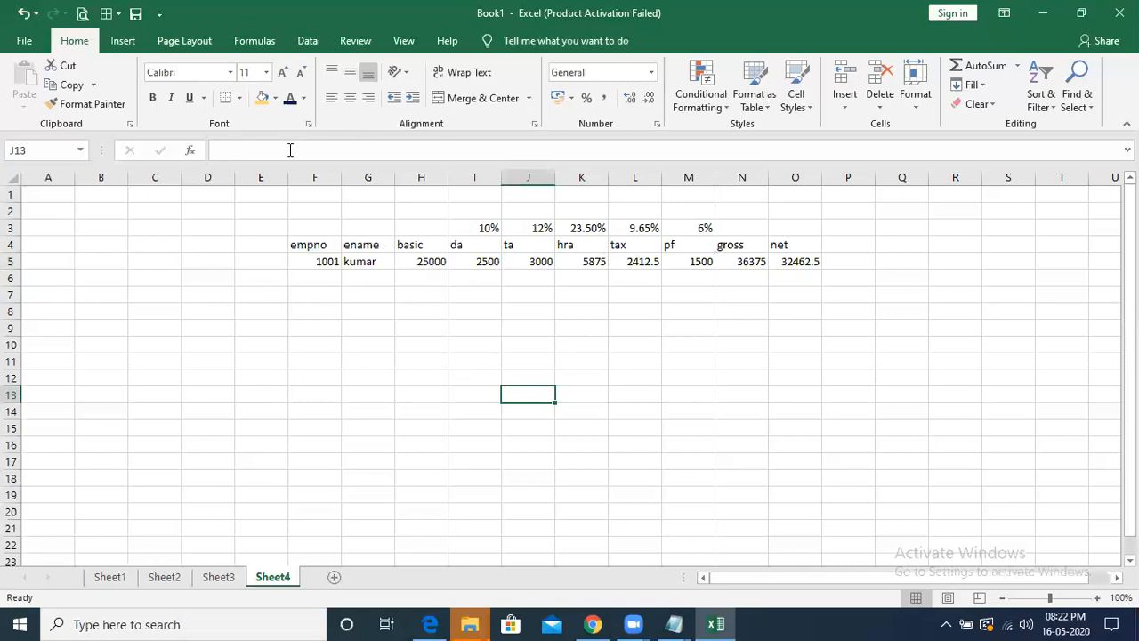
{"action": "left_click", "coordinate": [253, 45]}
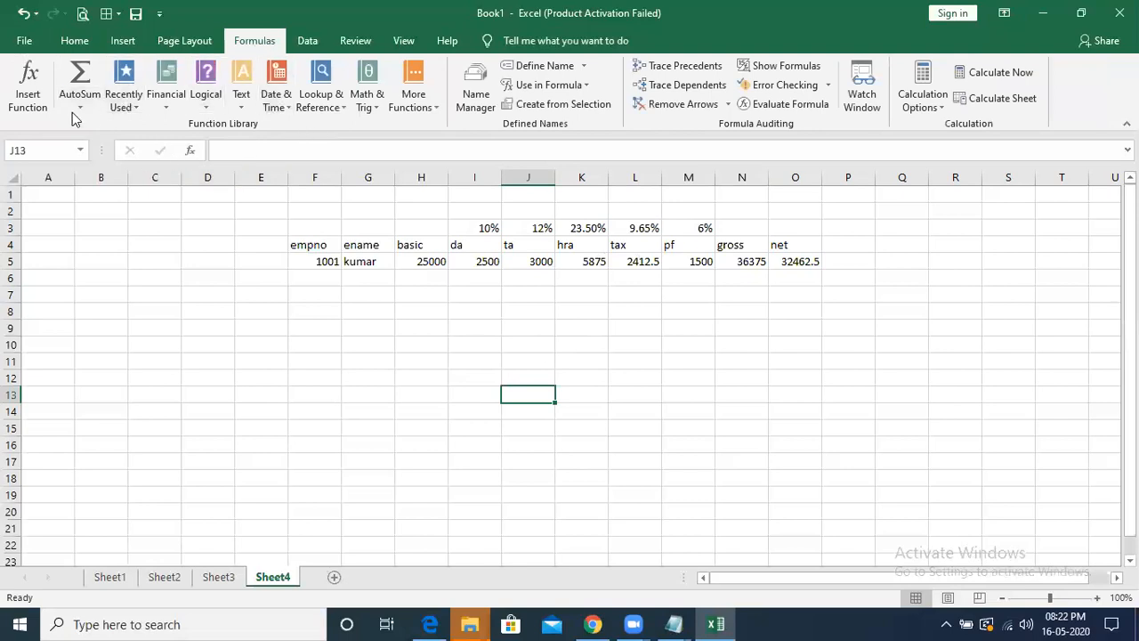
{"action": "left_click", "coordinate": [74, 42]}
{"action": "left_click", "coordinate": [203, 246]}
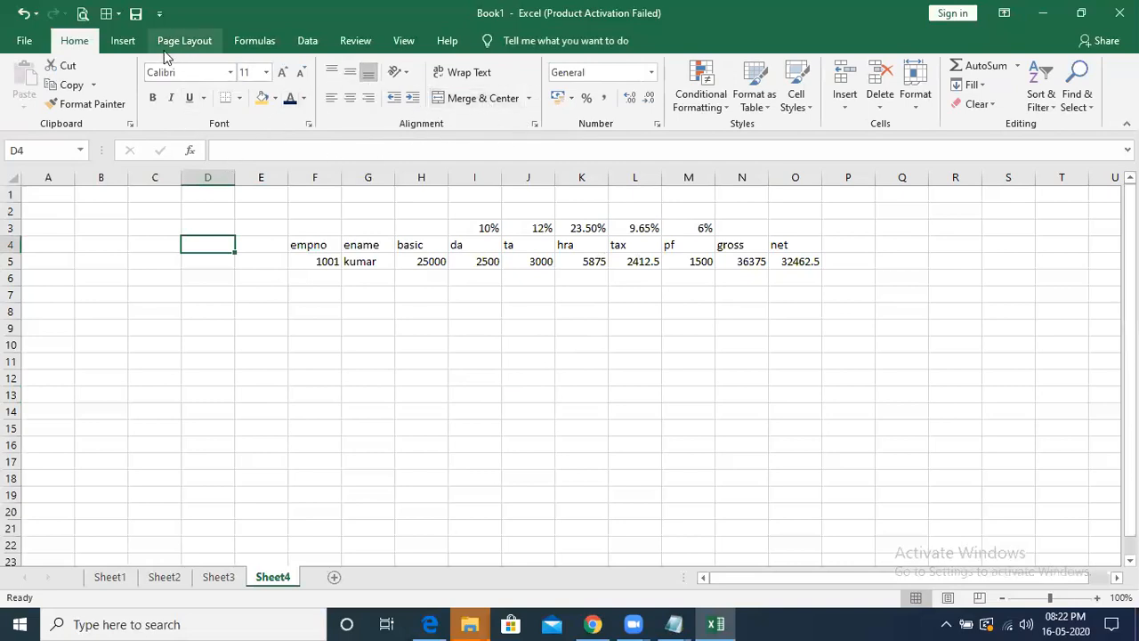
{"action": "left_click", "coordinate": [122, 42]}
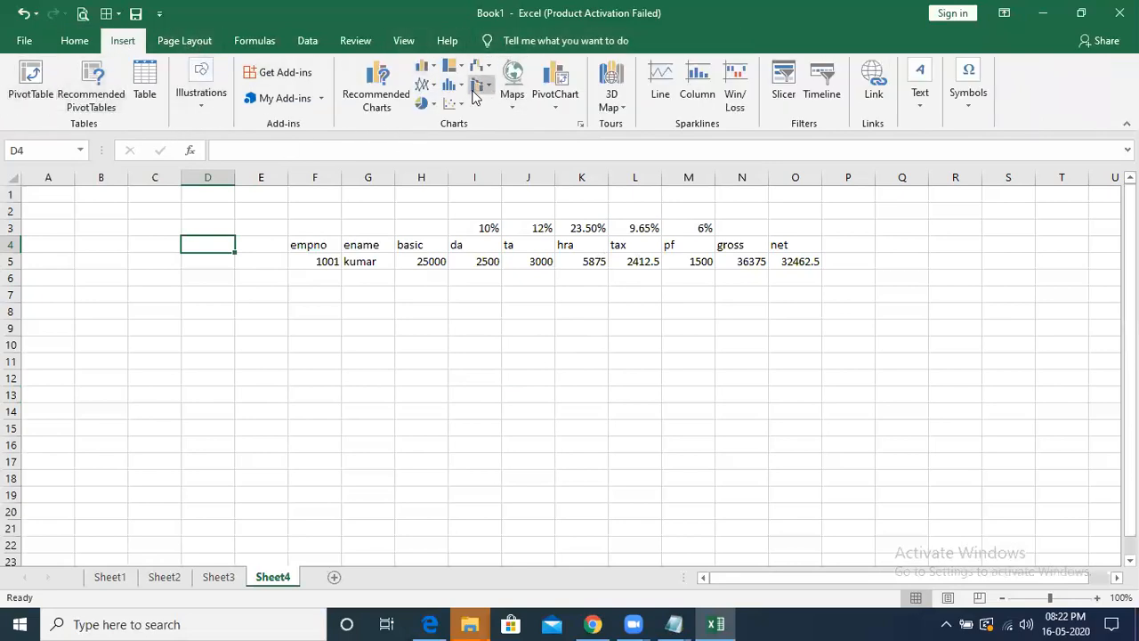
{"action": "left_click", "coordinate": [266, 40]}
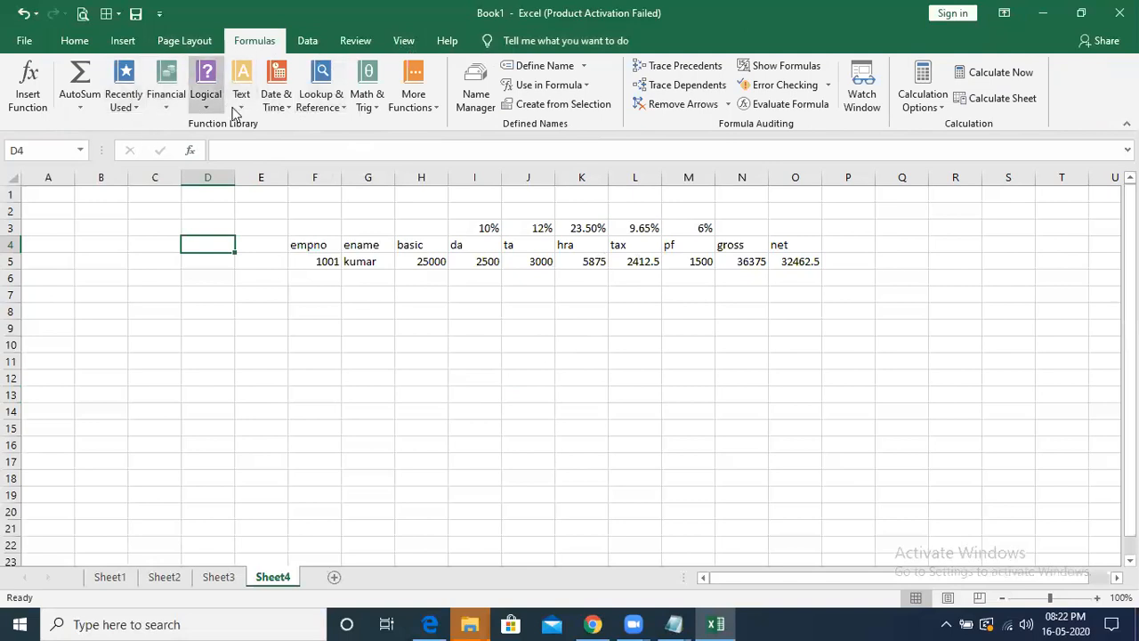
{"action": "left_click", "coordinate": [478, 341]}
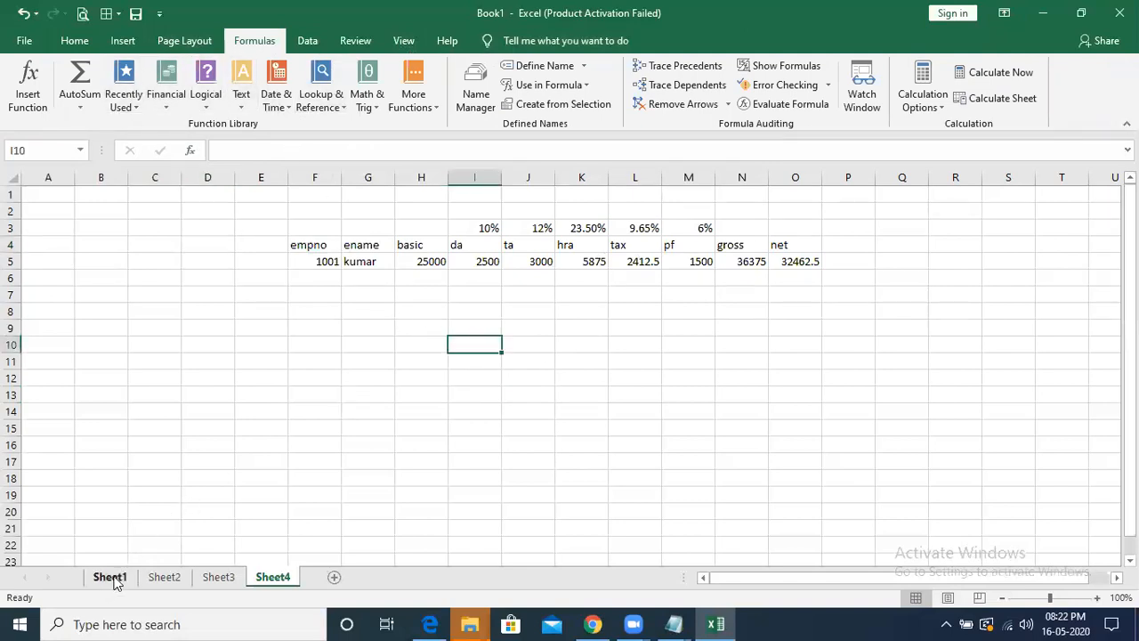